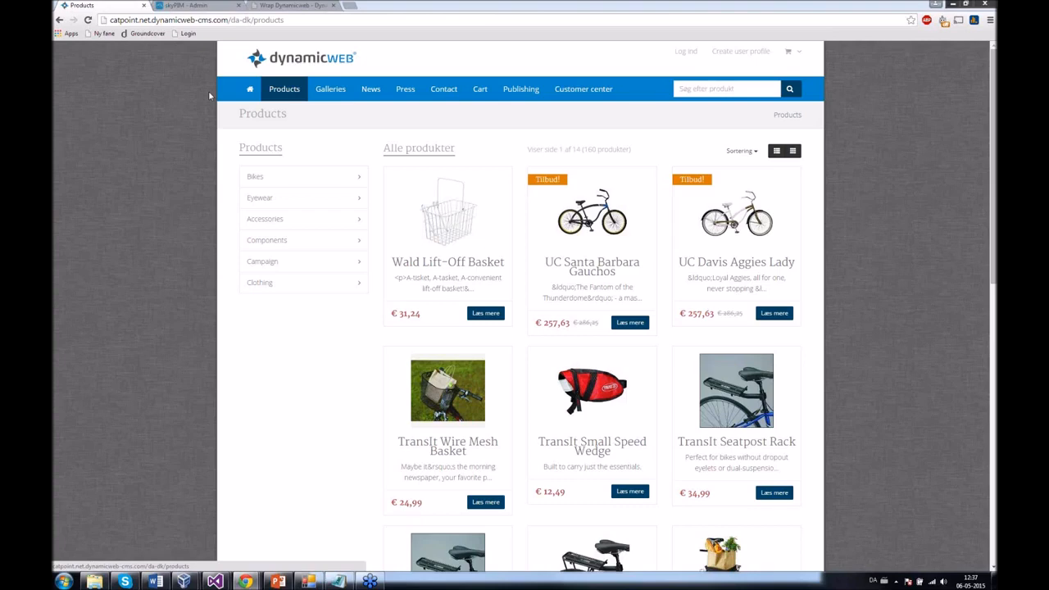
- Load skyPIM's Products master data with its group tree, then return to the shop's 160-product listing
click(184, 5)
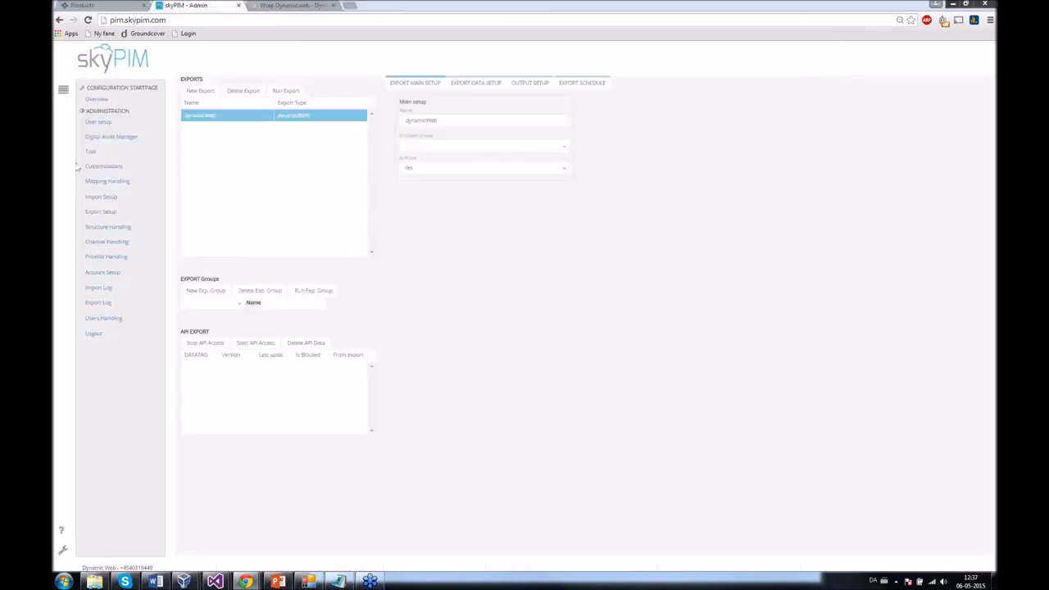
click(64, 92)
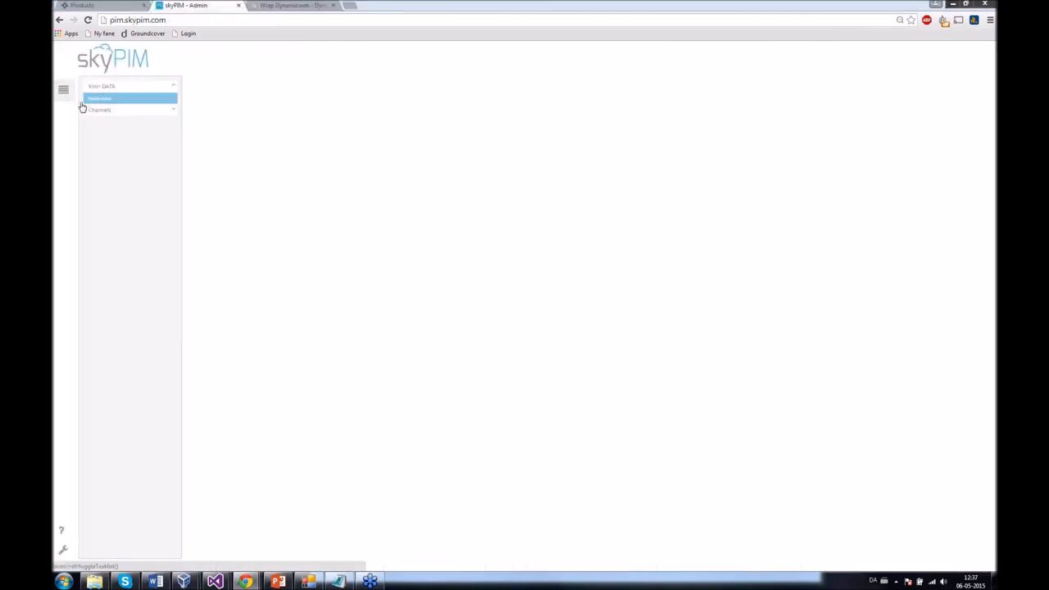
click(91, 103)
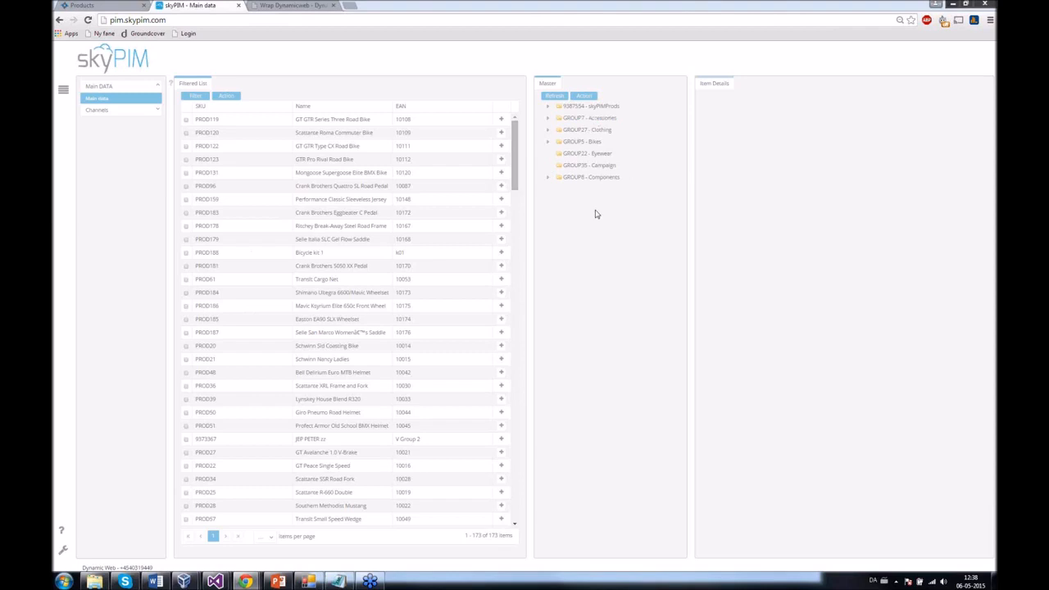
drag(586, 154, 627, 169)
click(66, 5)
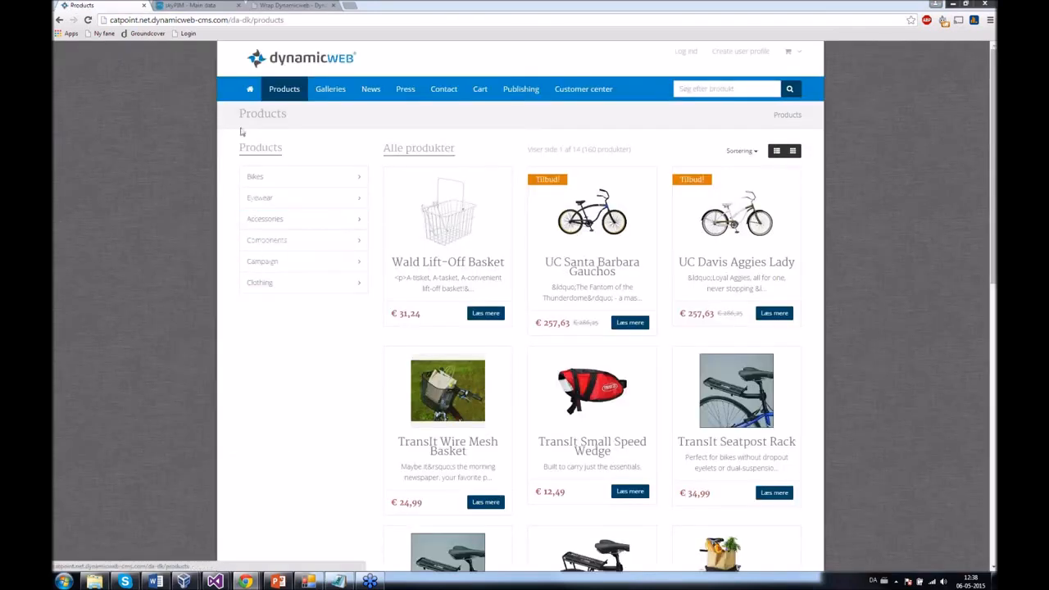
- Open the Mongoose Tyax Comp Disc under GROUP5 - Bikes > Mountain bikes in skyPIM
click(200, 5)
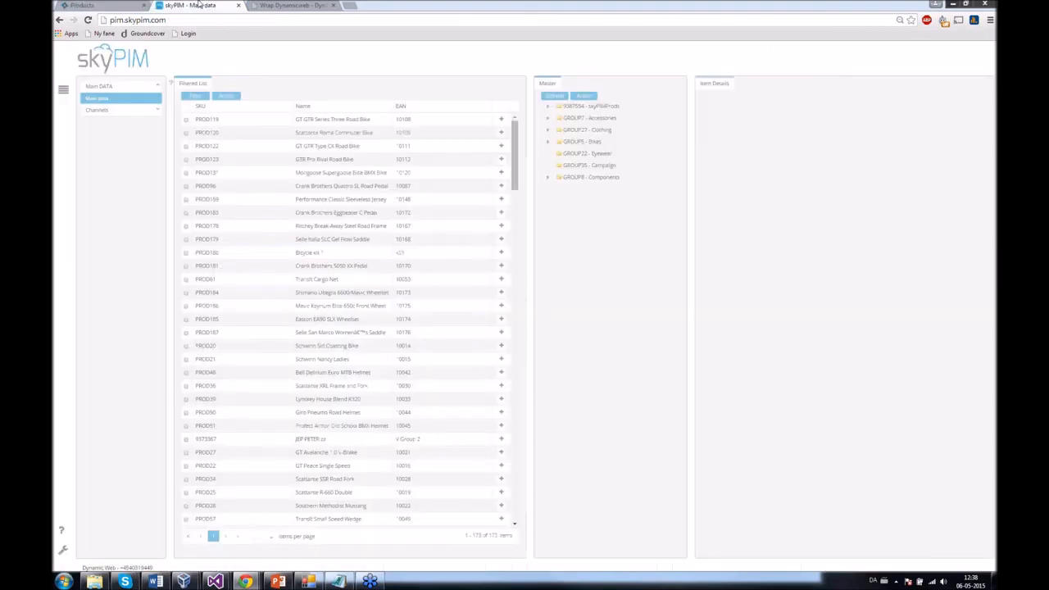
click(547, 143)
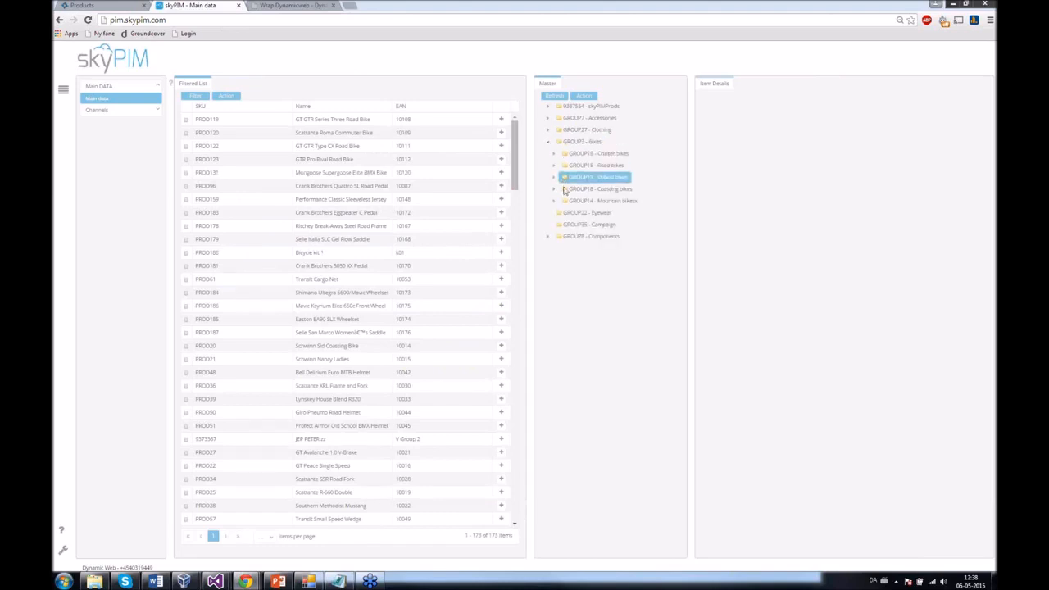
click(556, 201)
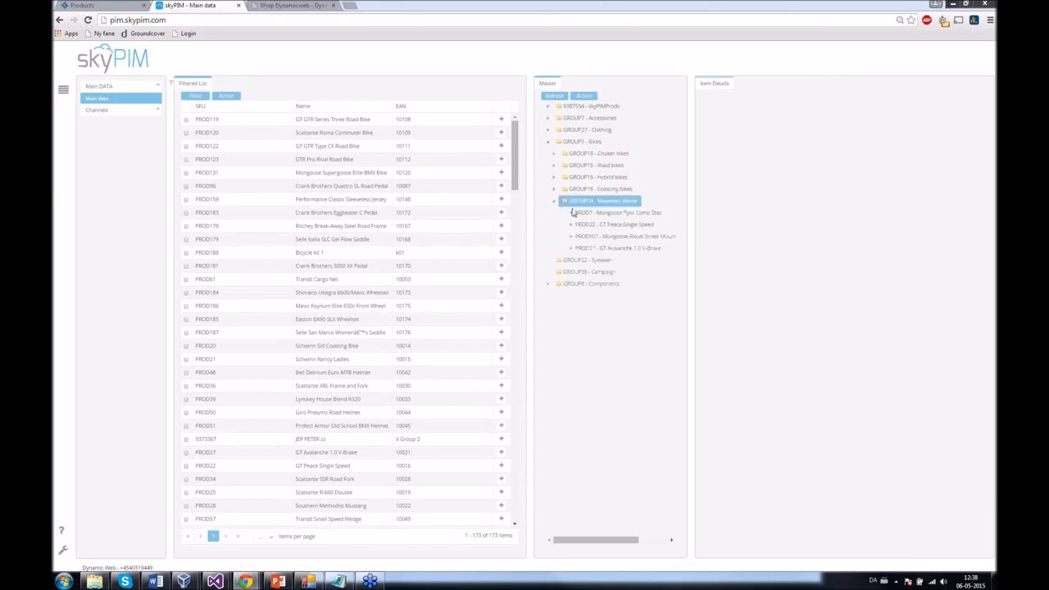
click(579, 214)
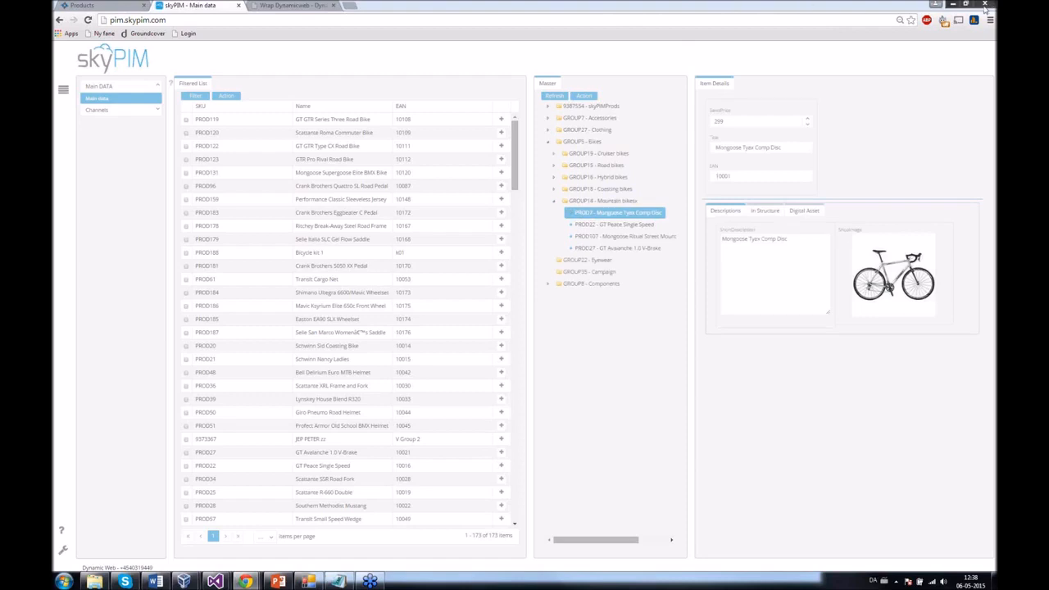
- Review its description, structure placement and three digital assets, then copy its title back to the shop
click(807, 250)
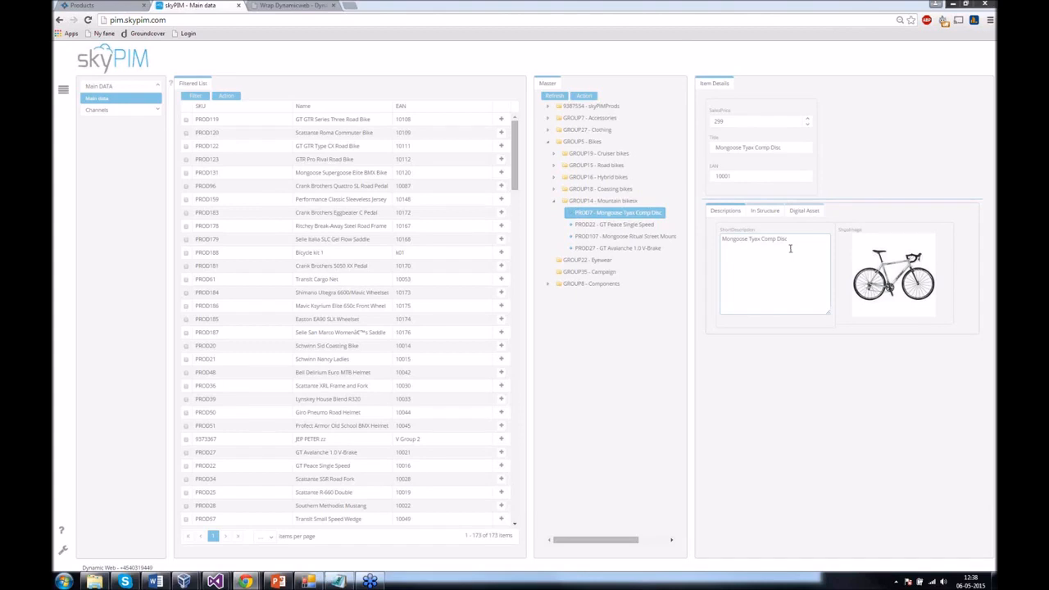
click(768, 211)
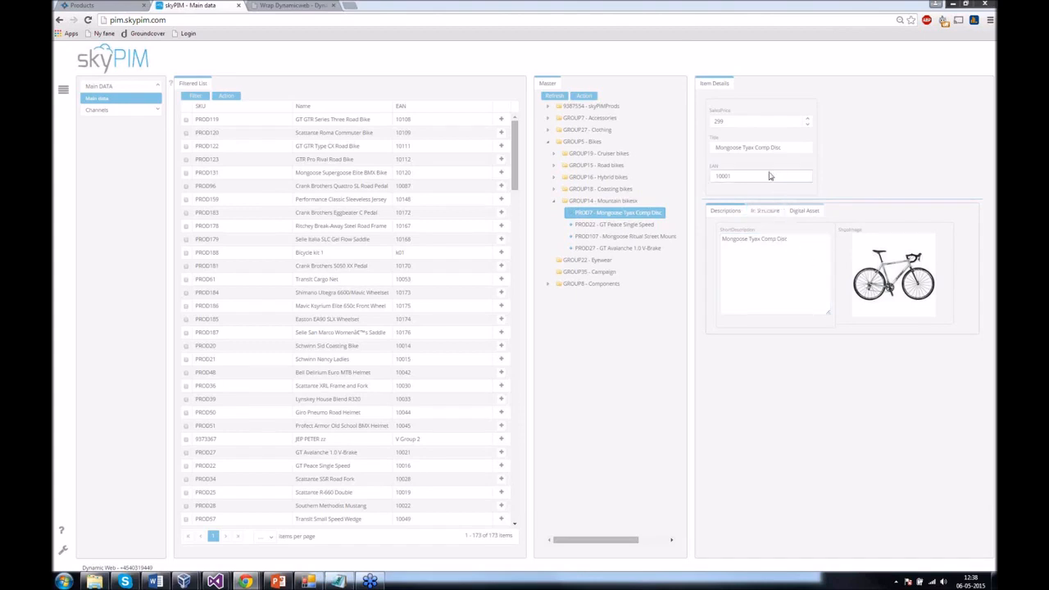
click(769, 212)
click(771, 261)
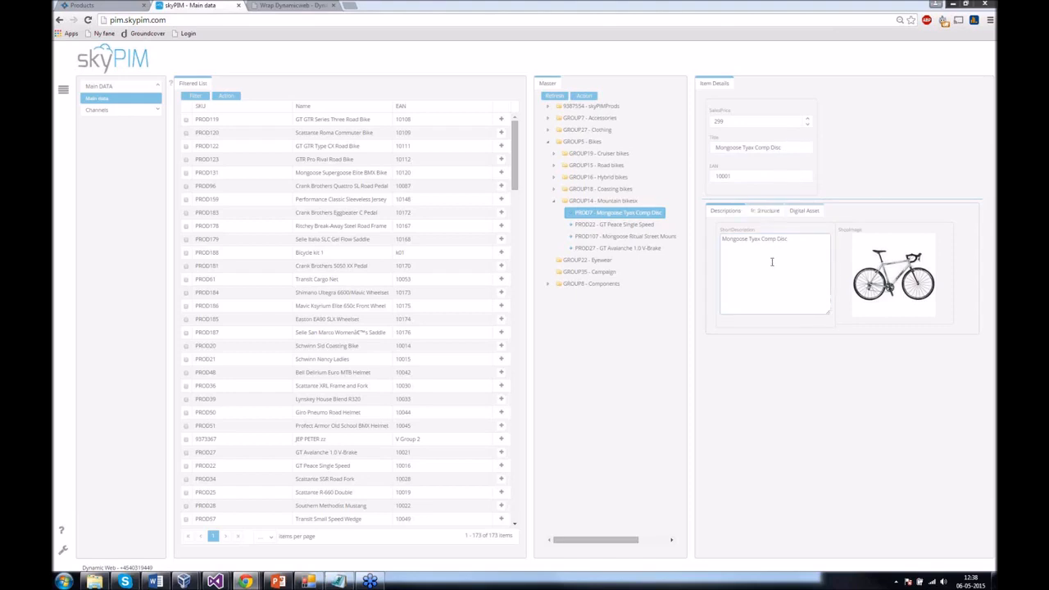
click(801, 212)
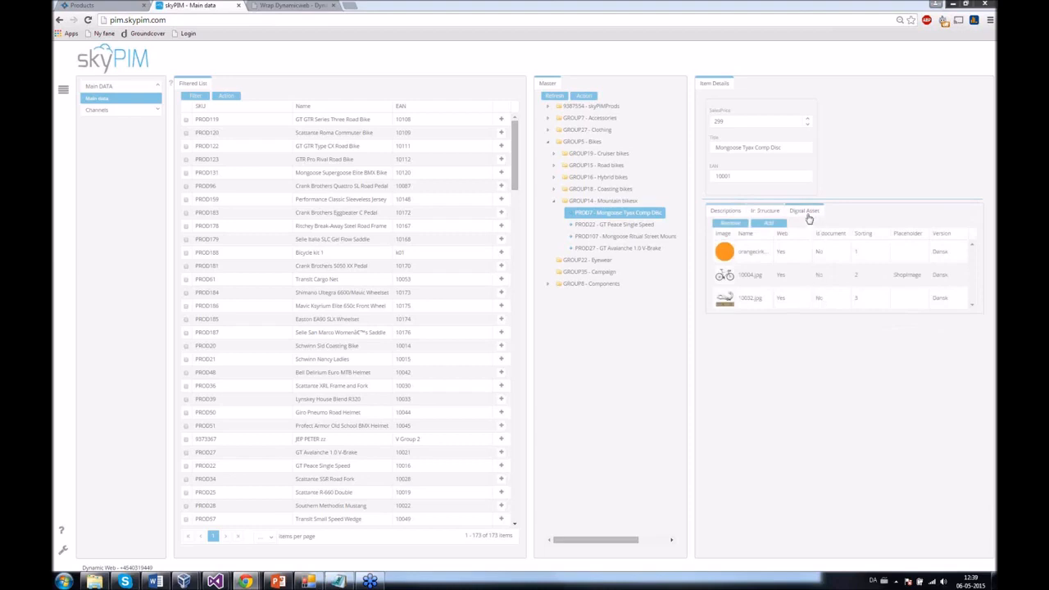
drag(784, 147, 705, 147)
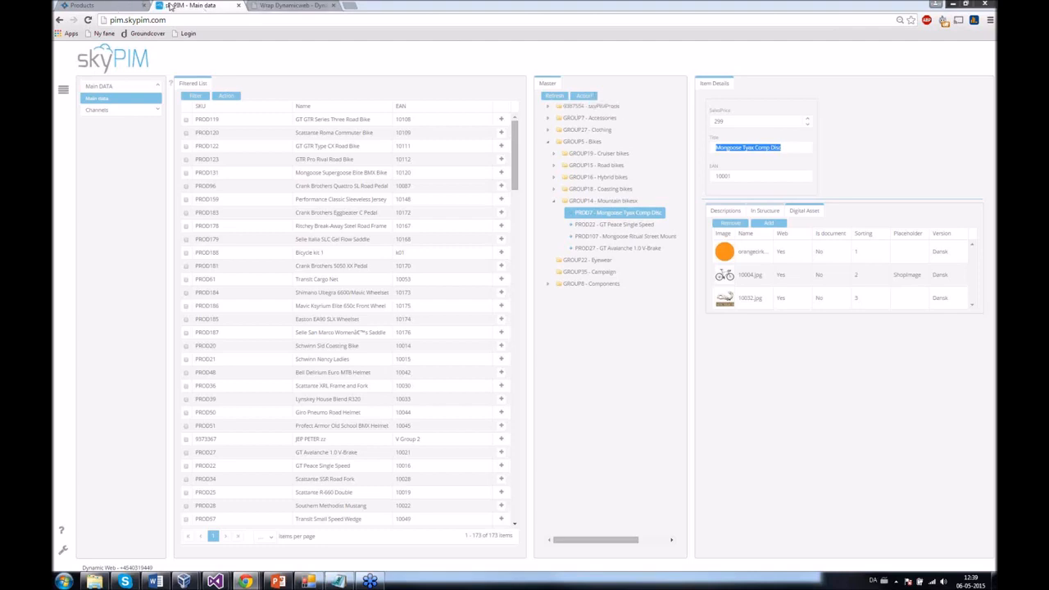
click(115, 6)
click(691, 90)
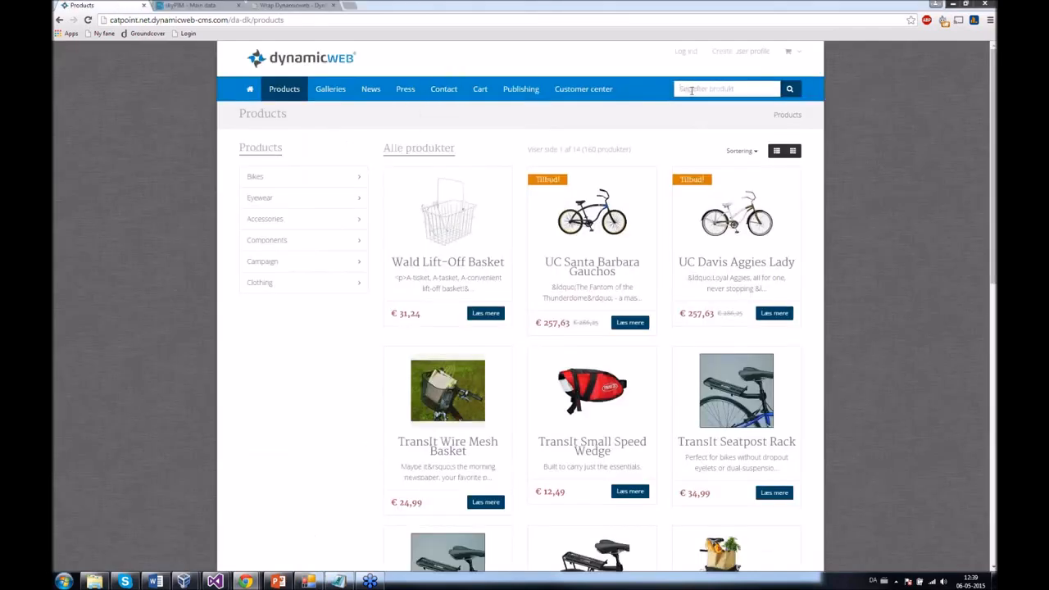
- Search the shop for Mongoose Tyax Comp Disc, open its product page, then show Data Integration activities
key(Down)
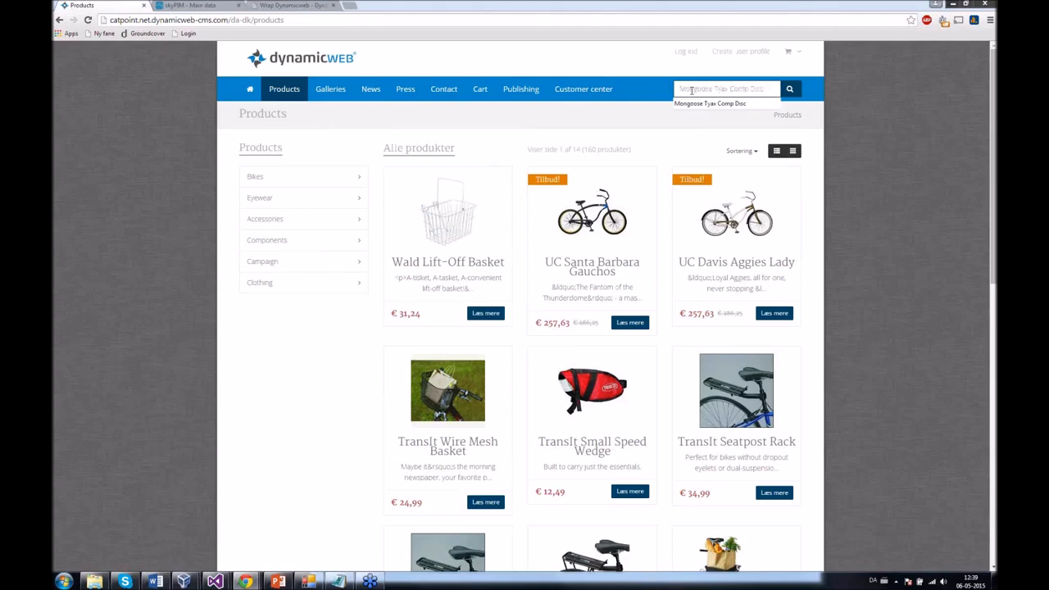
key(Return)
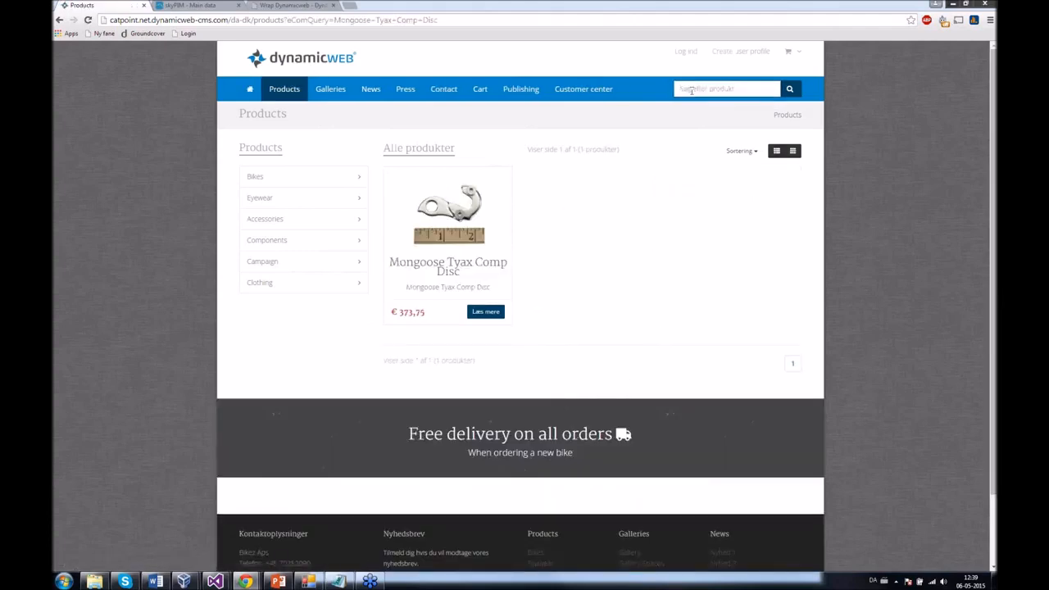
key(F5)
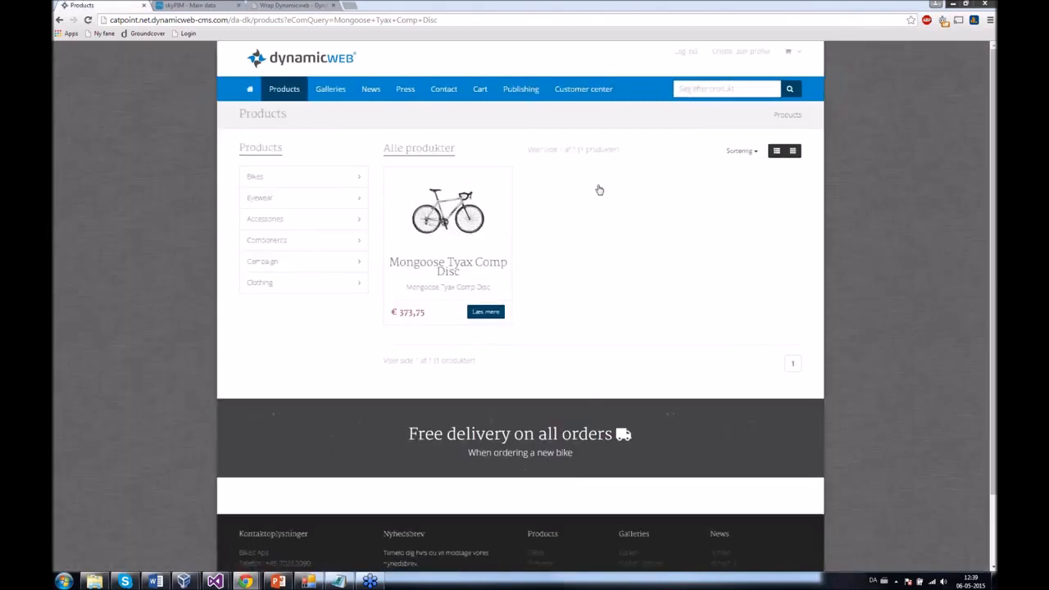
click(473, 319)
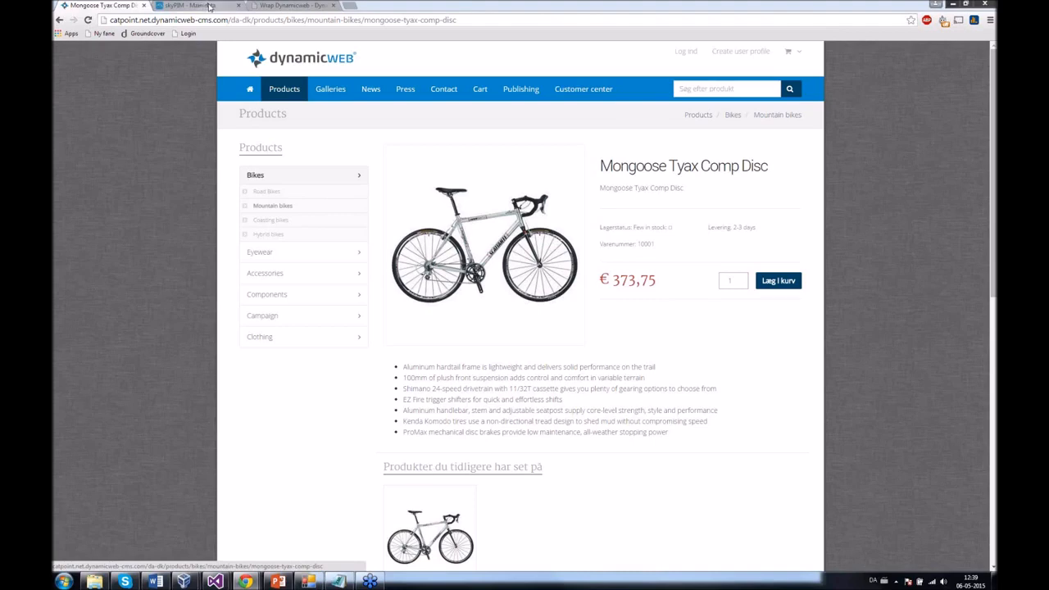
click(266, 6)
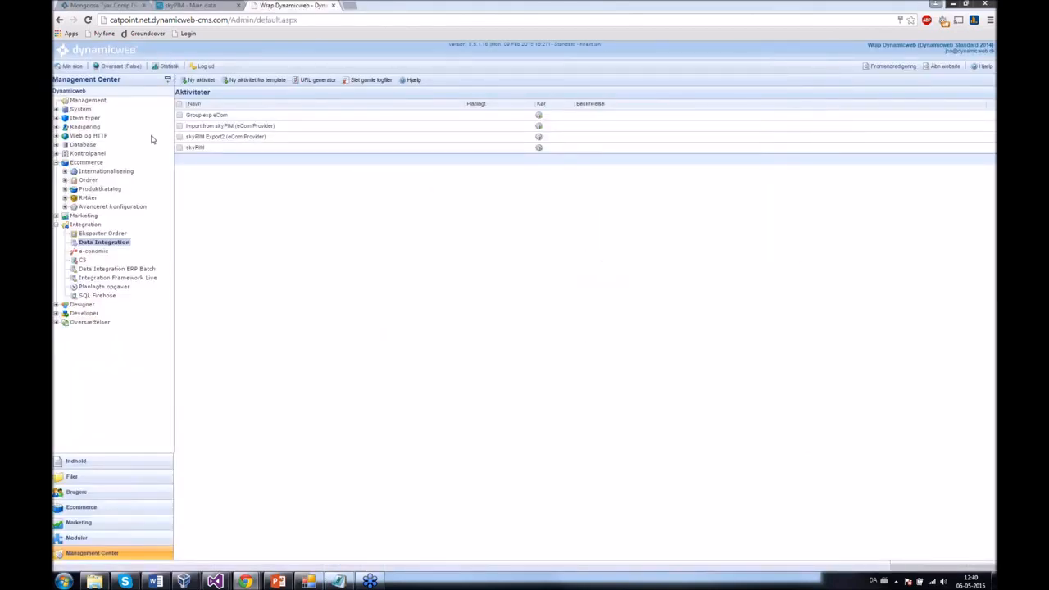
- Inspect the Import from skyPIM job's XML source folder Files/Integration/Input, leaving it unchanged
click(239, 129)
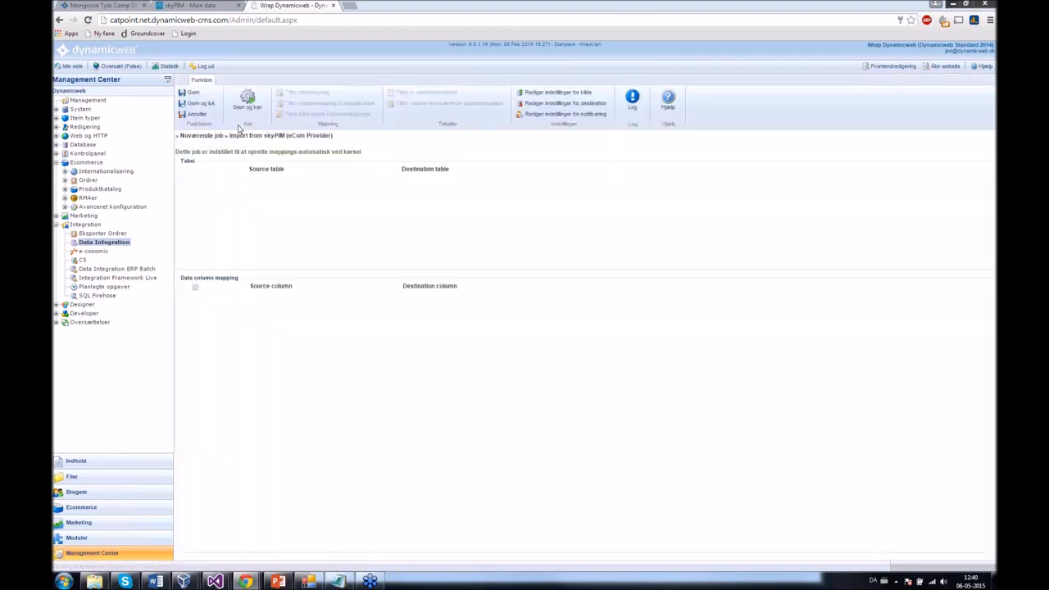
click(561, 97)
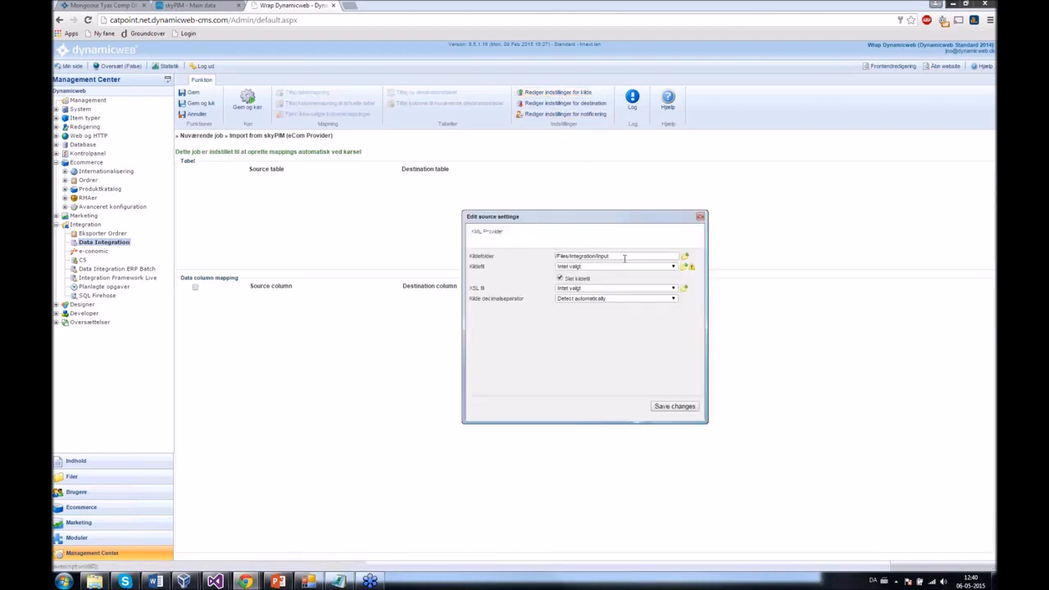
triple_click(624, 259)
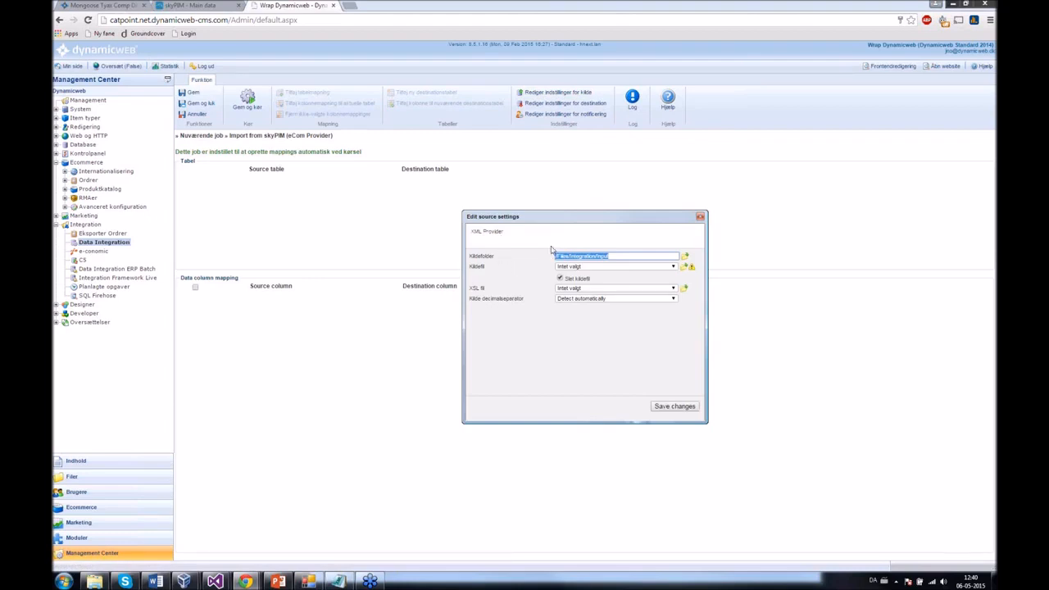
click(700, 218)
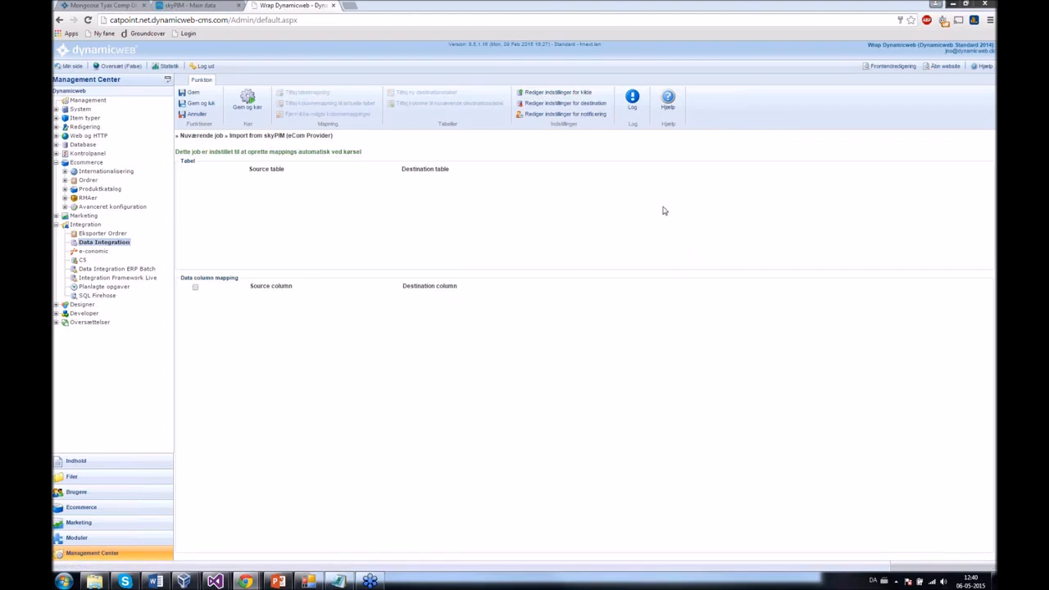
click(182, 5)
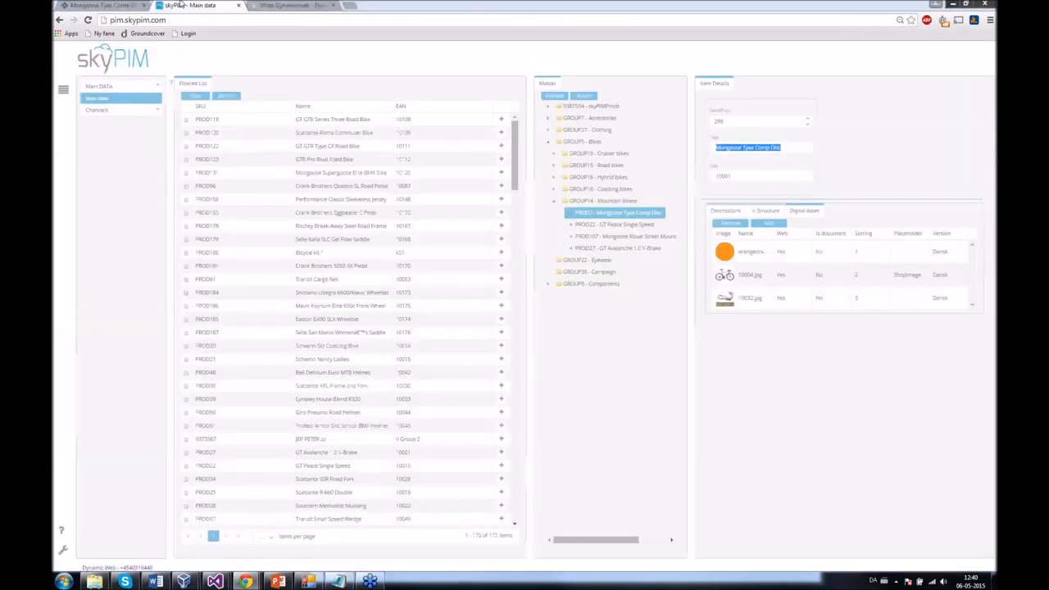
- Assign Shopimage as the placeholder for the product's 10032.jpg asset and check its description
click(986, 9)
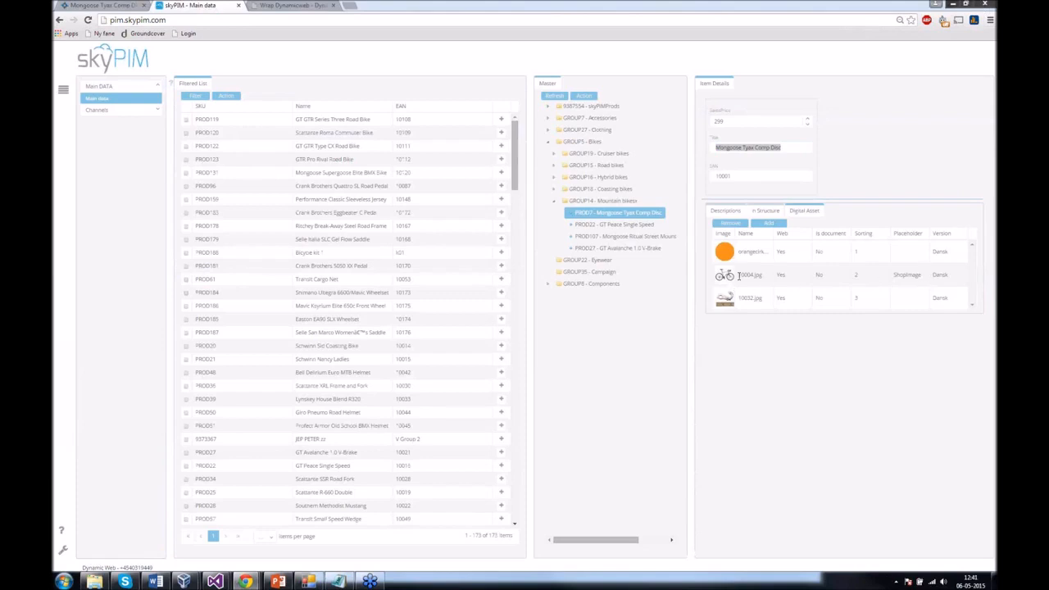
click(727, 212)
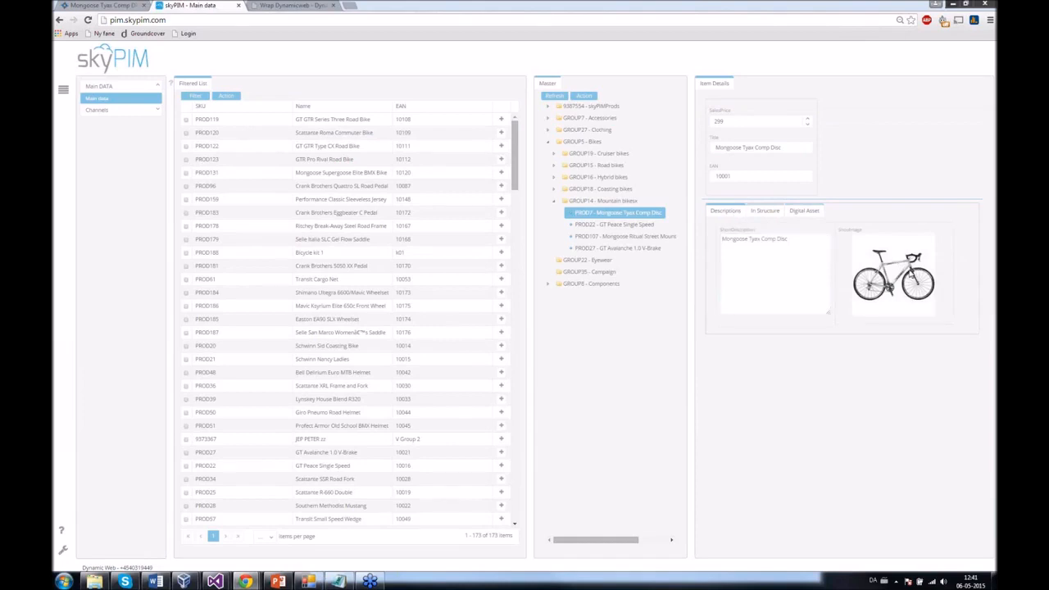
click(802, 213)
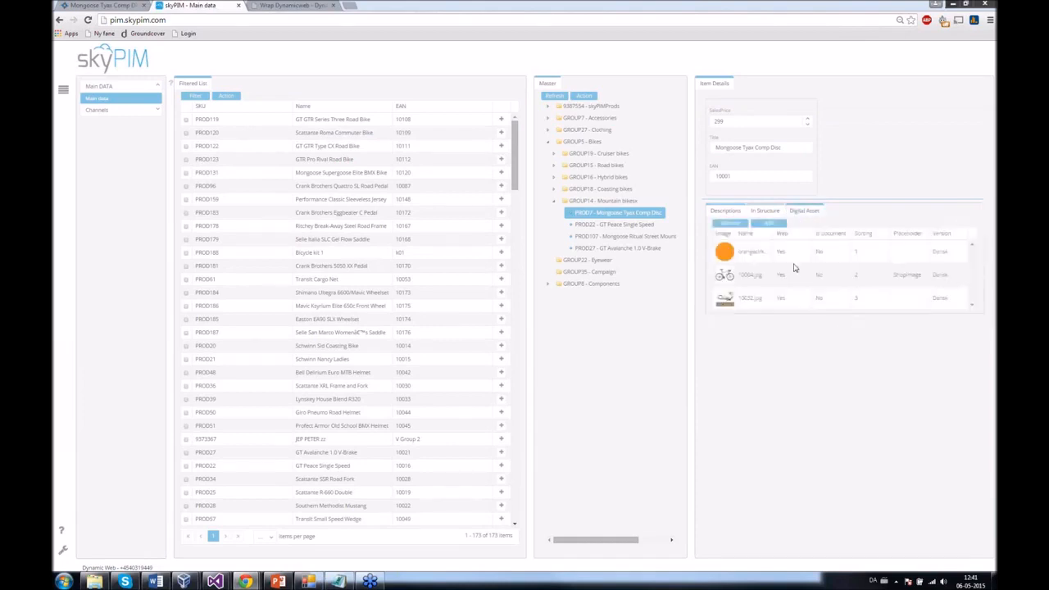
click(920, 302)
click(919, 301)
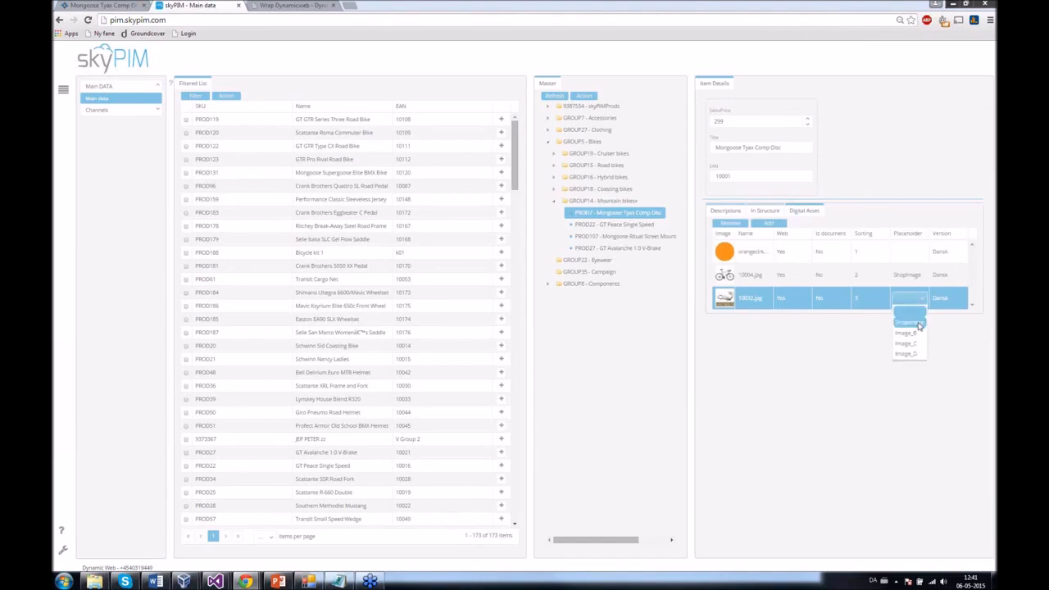
click(920, 324)
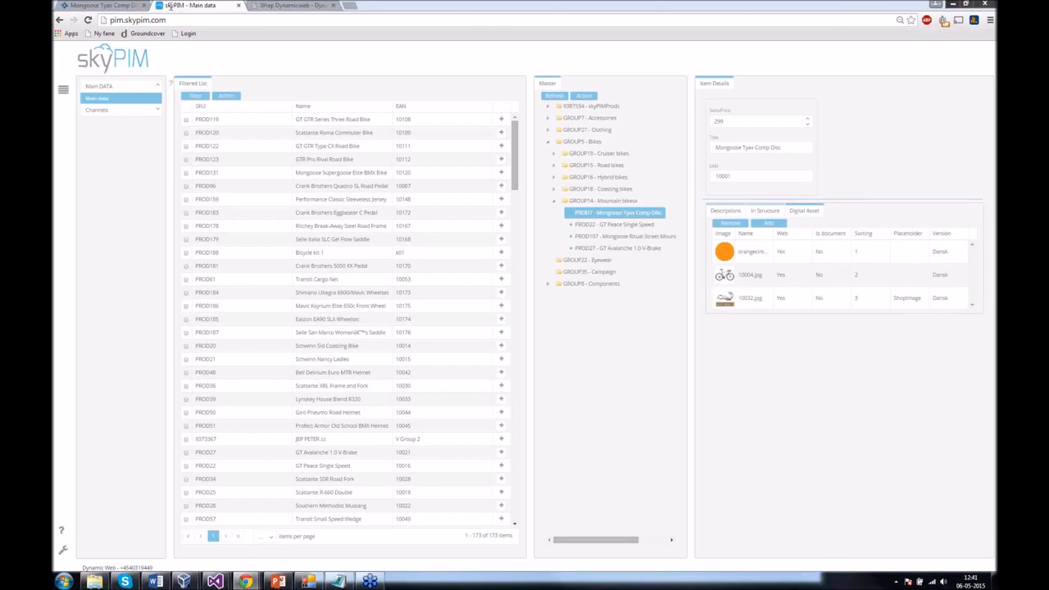
click(741, 212)
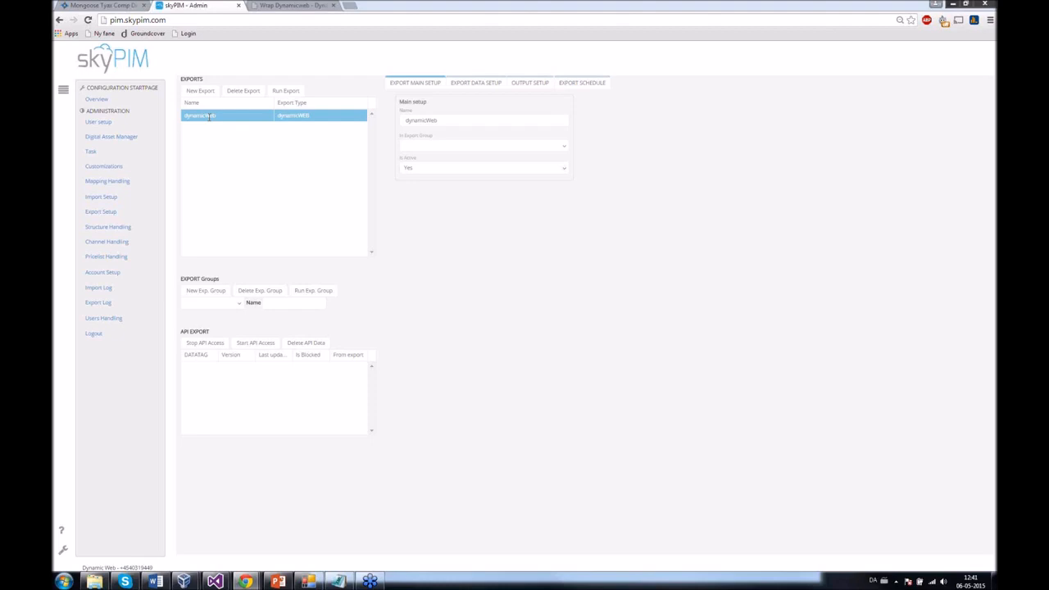
- Run the dynamicWeb export, confirming the start prompt and the 'Export started' notice
click(283, 92)
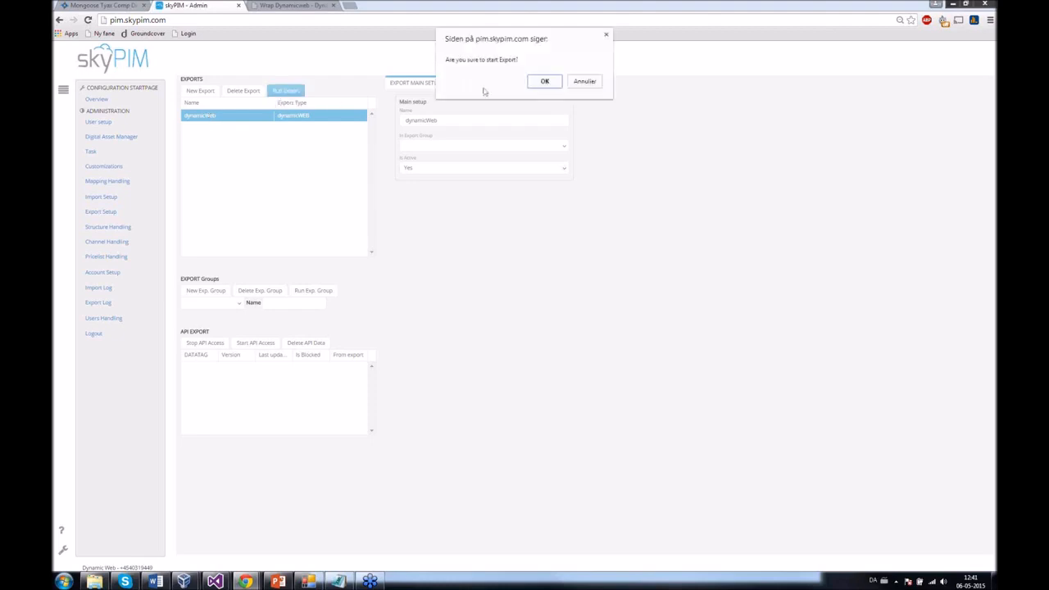
click(535, 86)
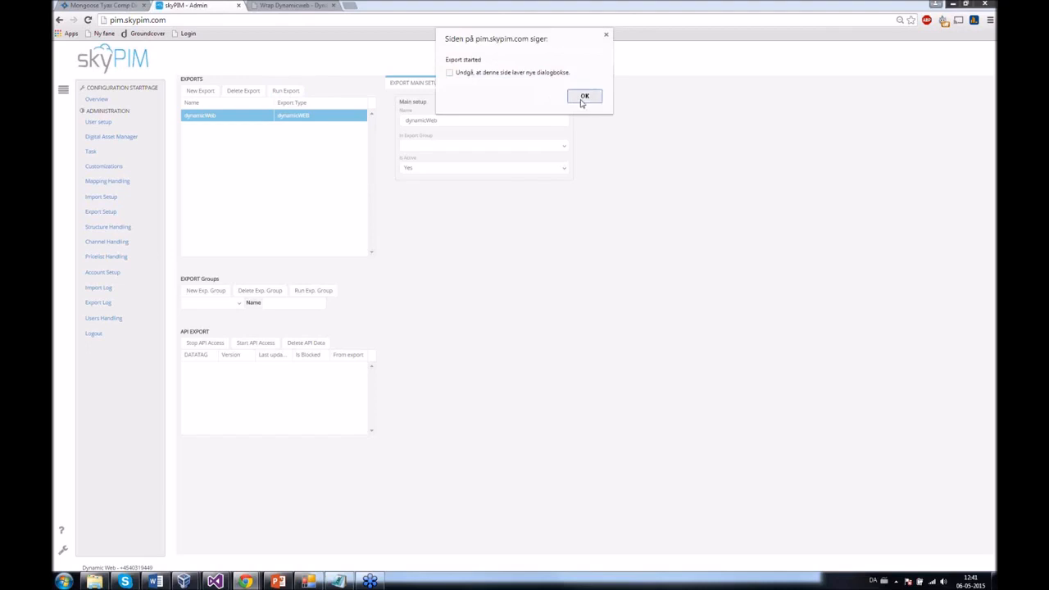
click(584, 96)
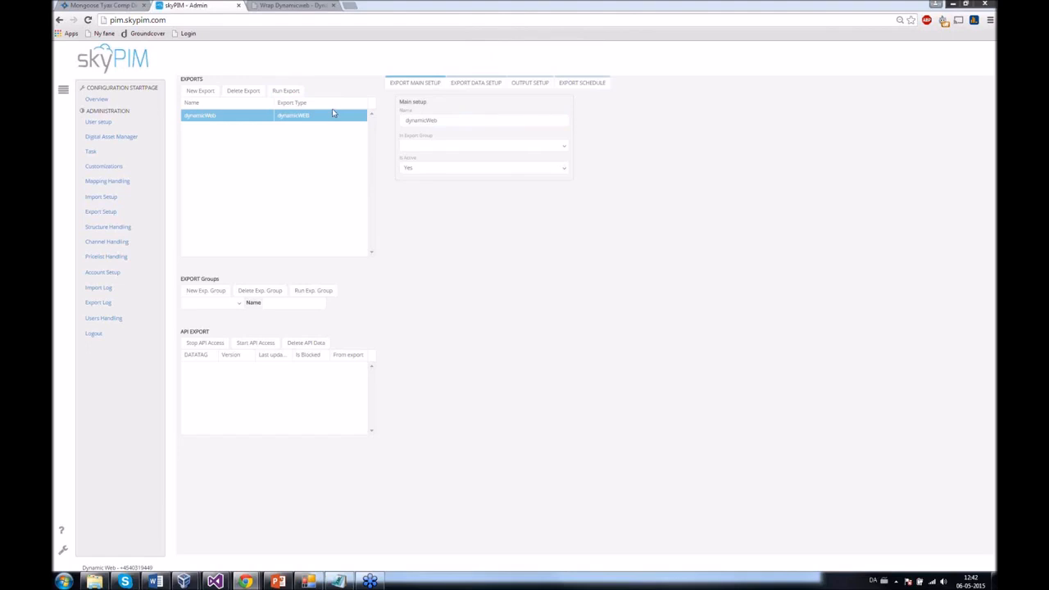
- Reload the Mongoose Tyax Comp Disc page to show the new hanger-part image, then minimise Chrome
click(118, 6)
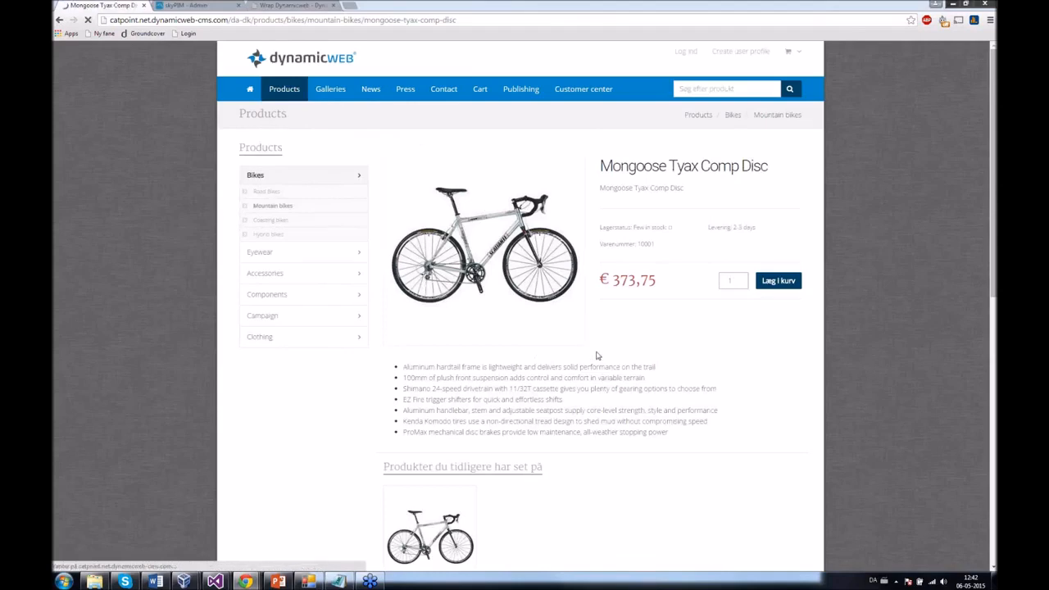
key(F5)
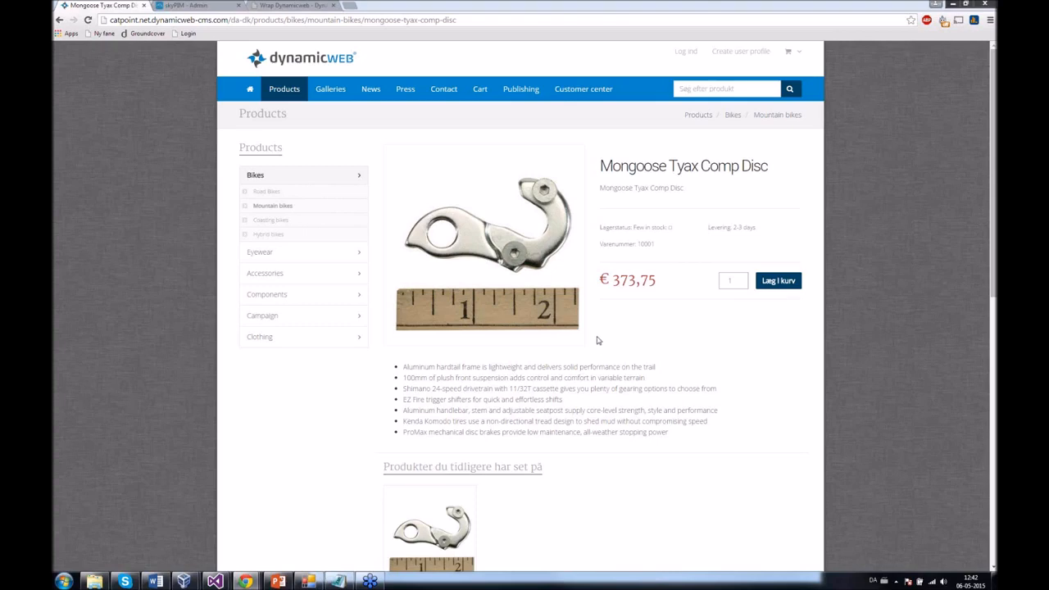
mouse_move(497, 100)
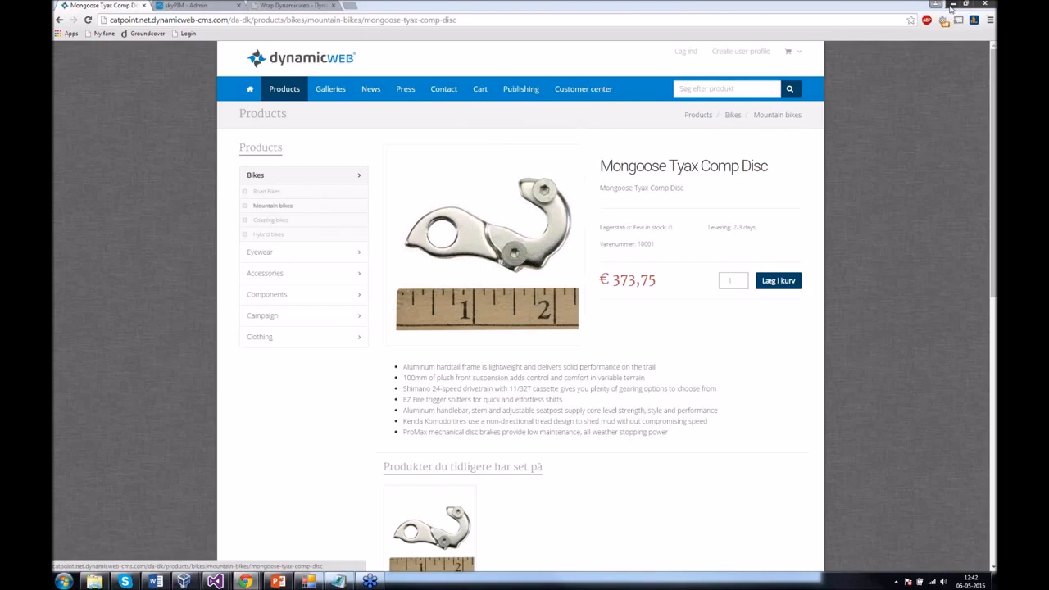
click(951, 5)
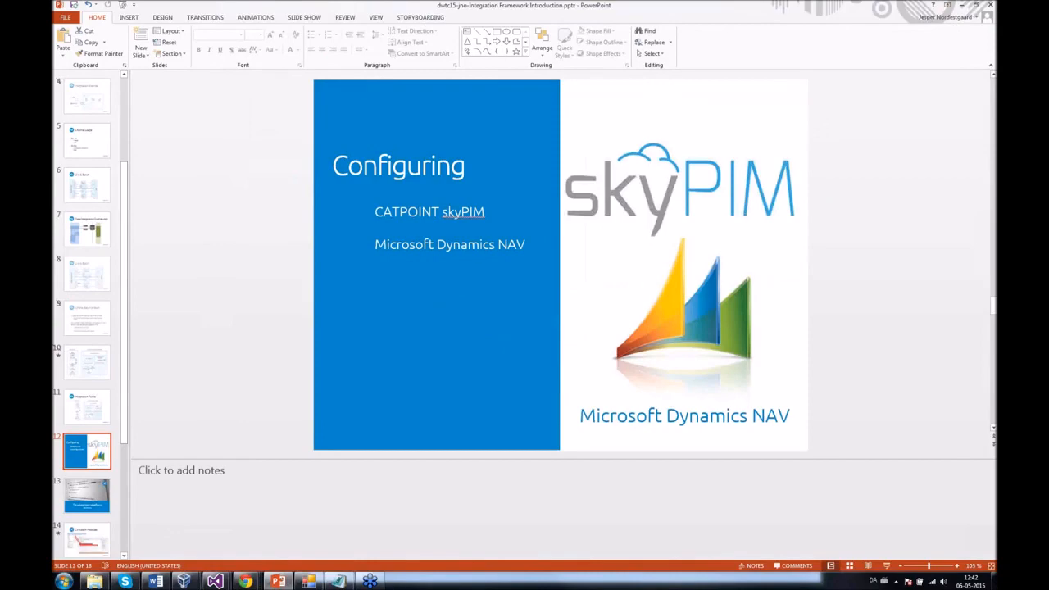
- On the NAV virtual machine, restore the Items window and close the old Notepad config
mouse_move(183, 579)
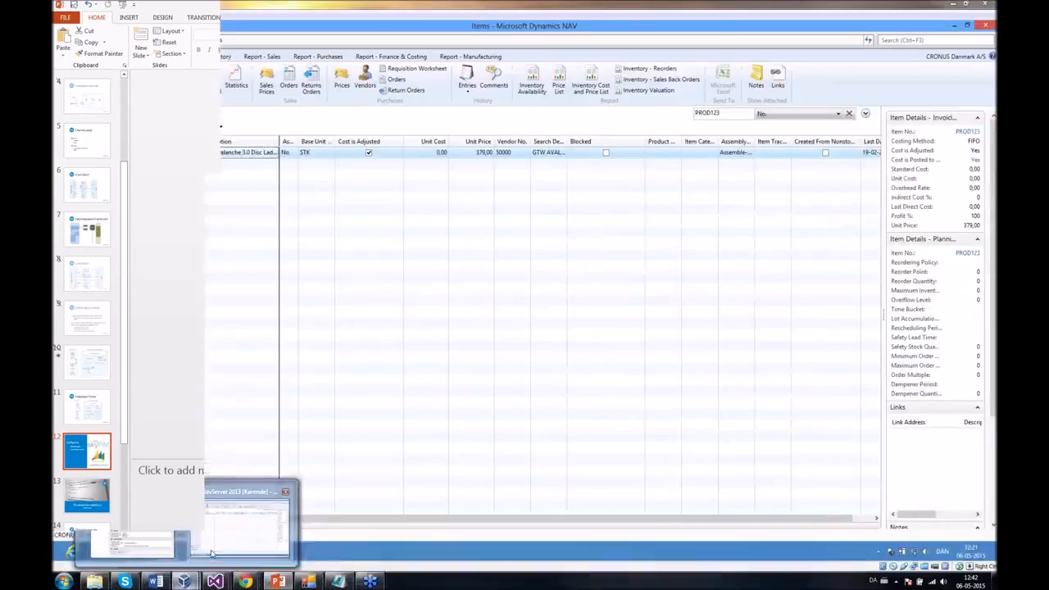
click(211, 554)
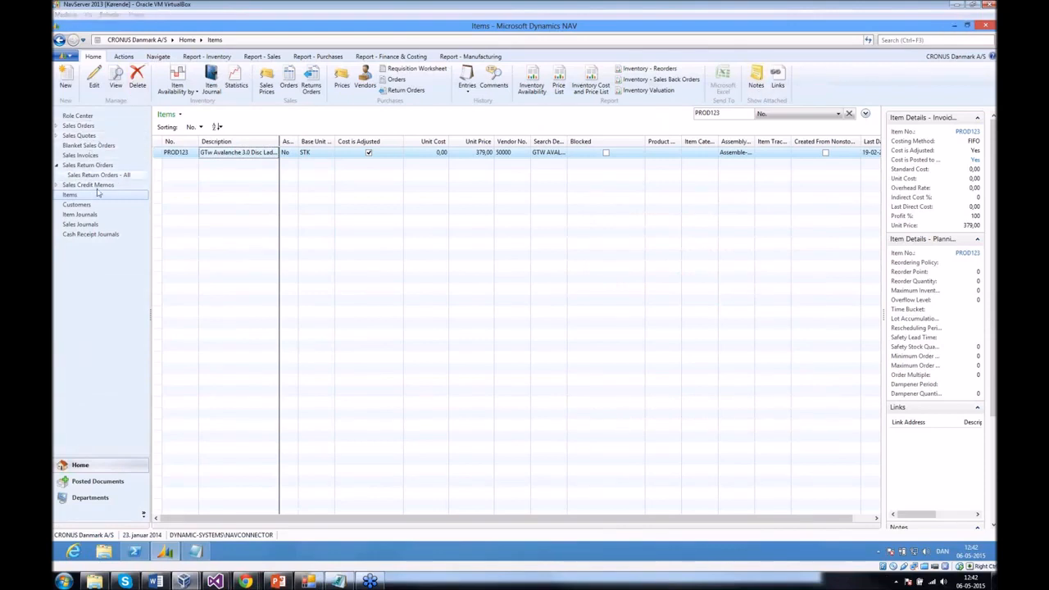
double_click(702, 29)
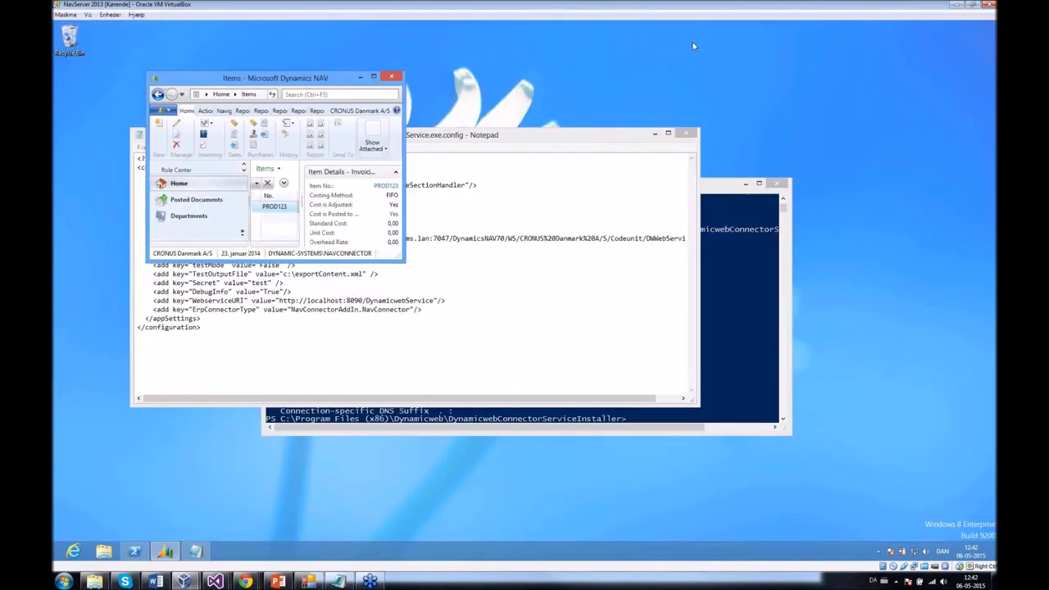
drag(624, 140, 609, 151)
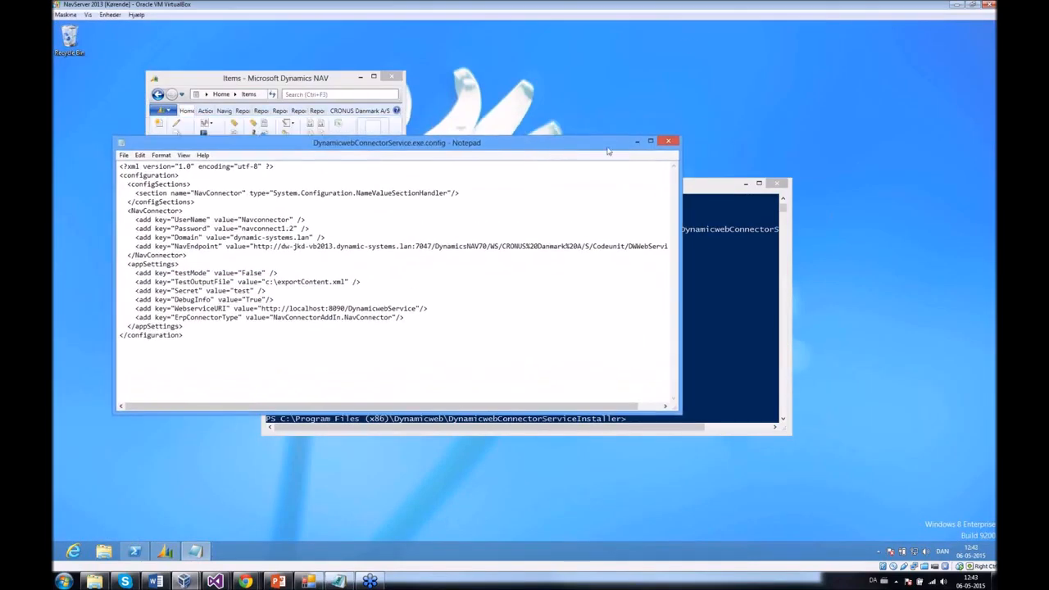
click(668, 141)
click(672, 204)
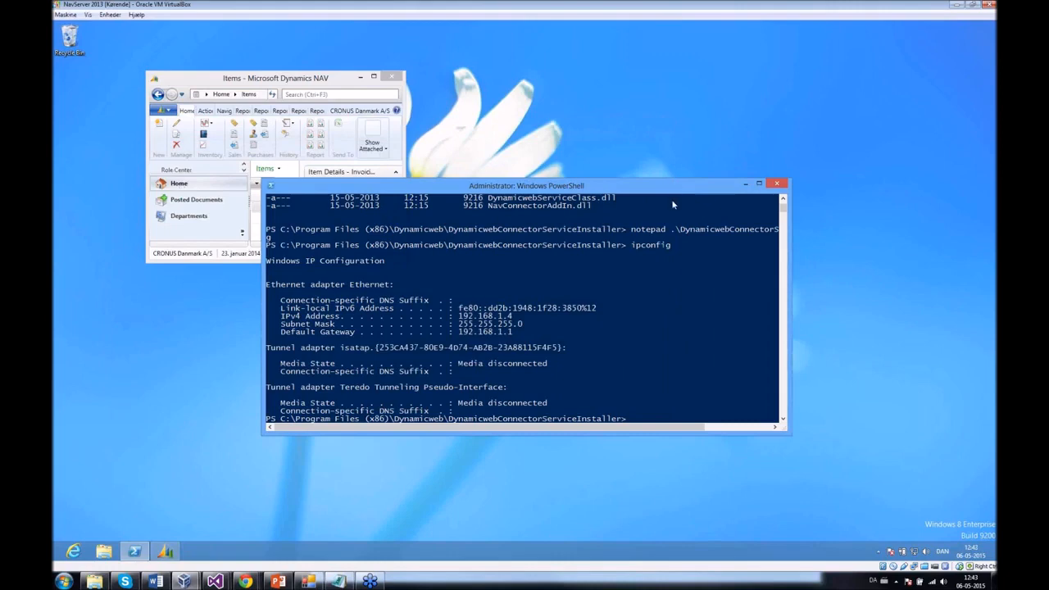
- Clear the PowerShell console and check that DynamicwebService is running with Get-Service
text(cls)
key(Return)
text(get-ser)
key(Tab)
text(dy)
key(Tab)
key(Return)
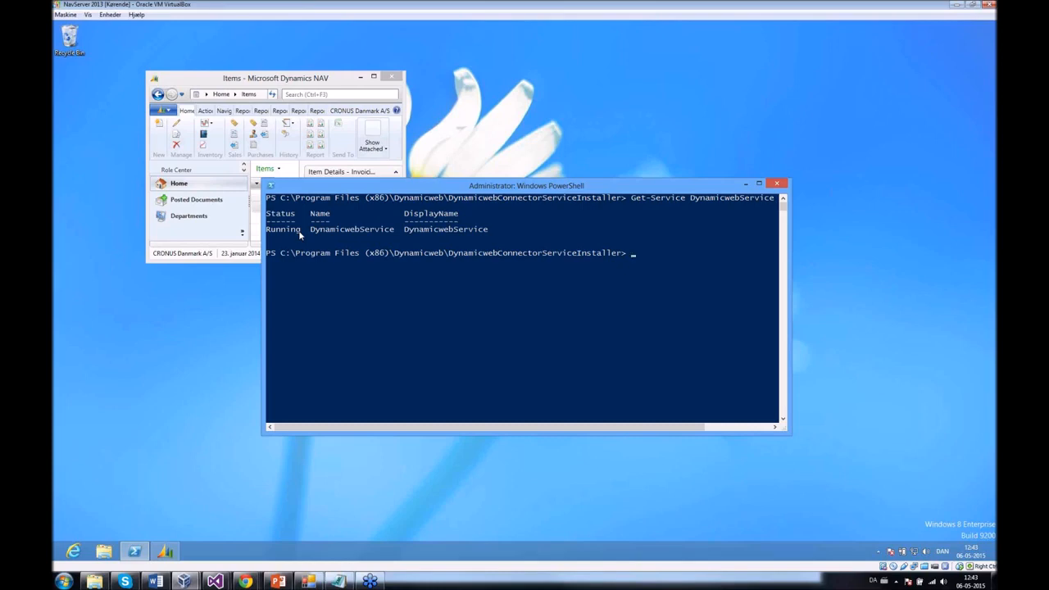
- List the installer folder and open DynamicwebConnectorService.exe.config in Notepad
text(dir)
key(Return)
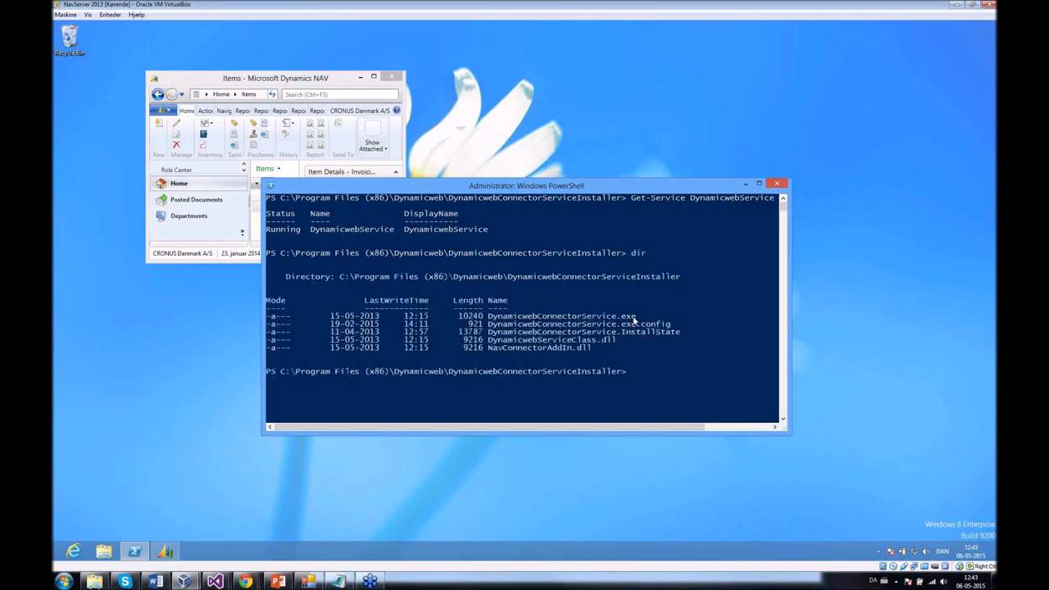
drag(639, 320, 491, 319)
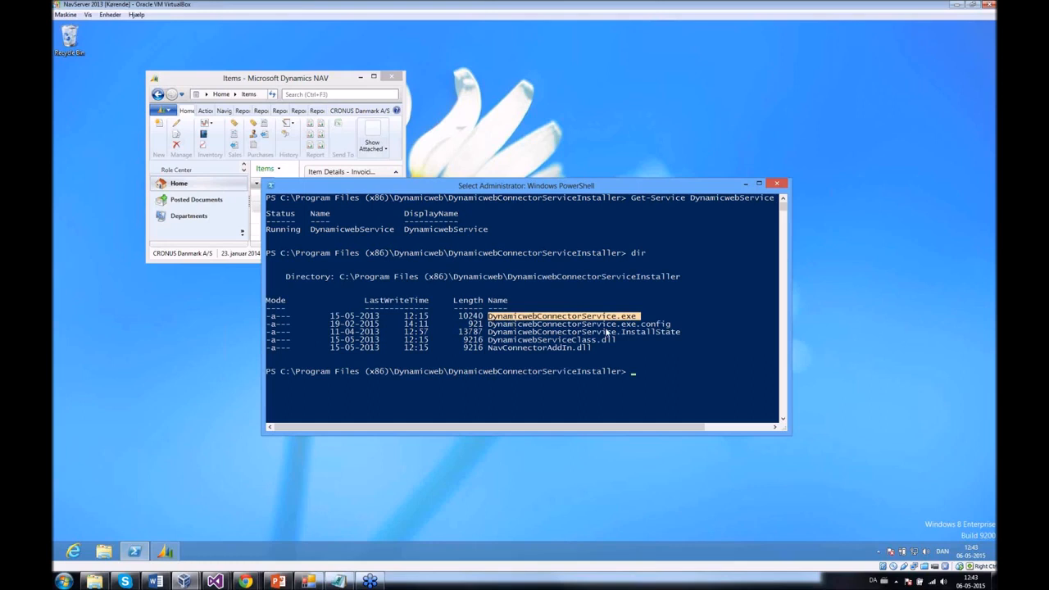
drag(672, 327, 492, 328)
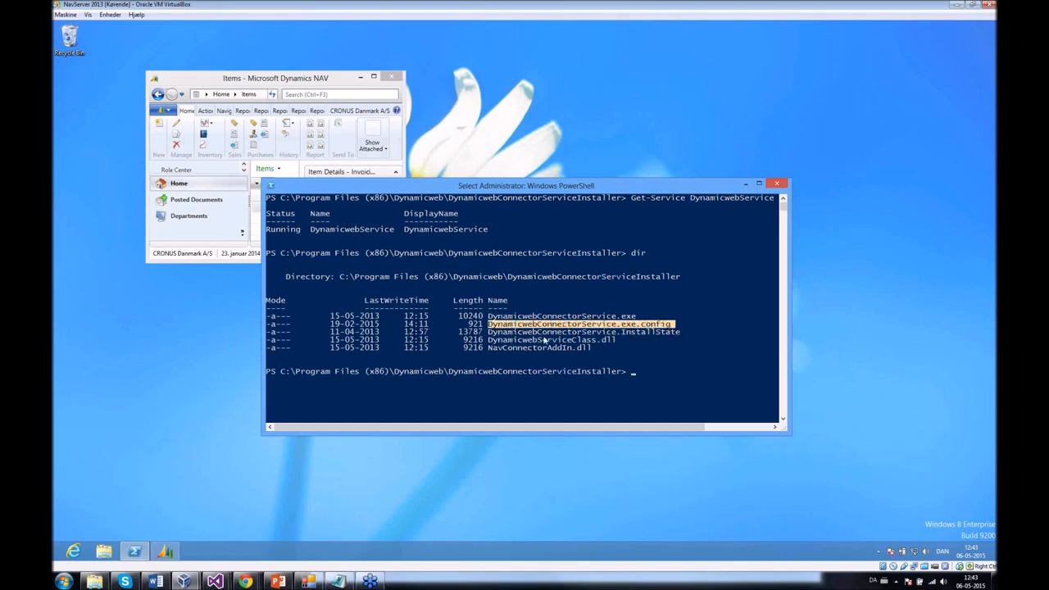
key(Return)
text(notepad dy)
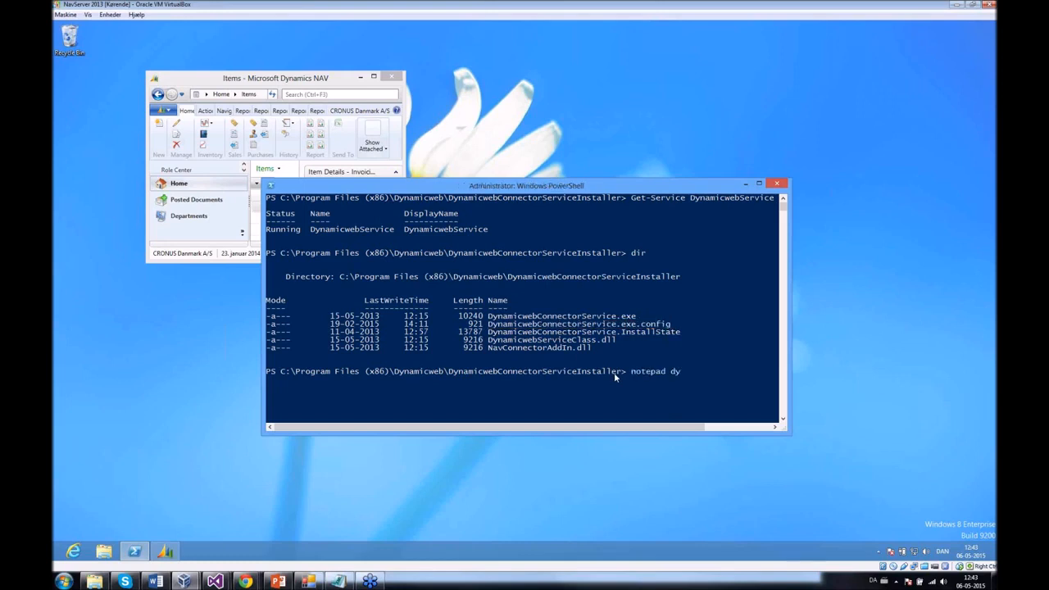
key(Tab)
key(Tab)
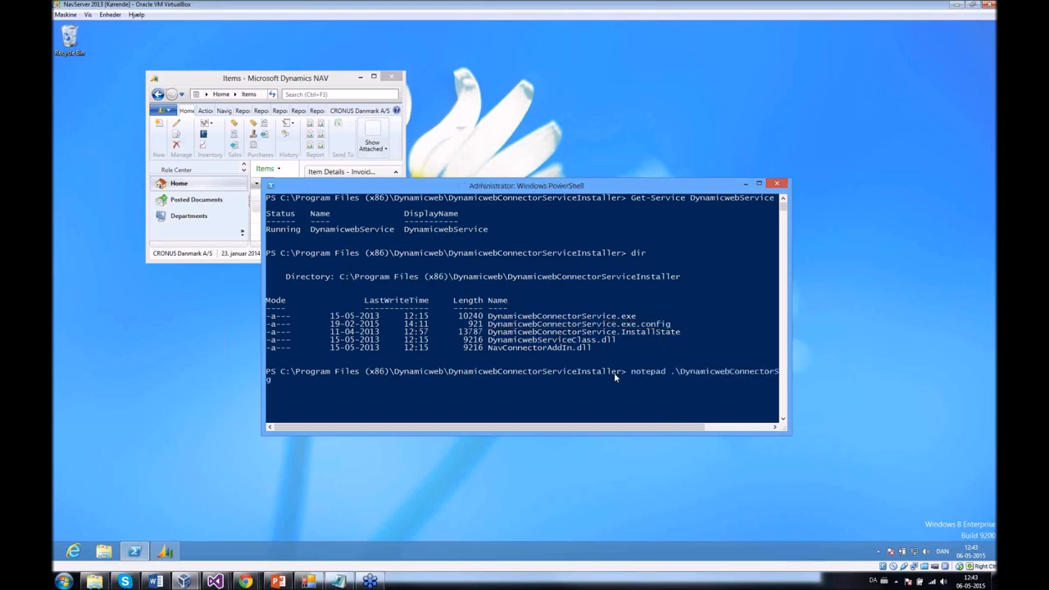
key(Return)
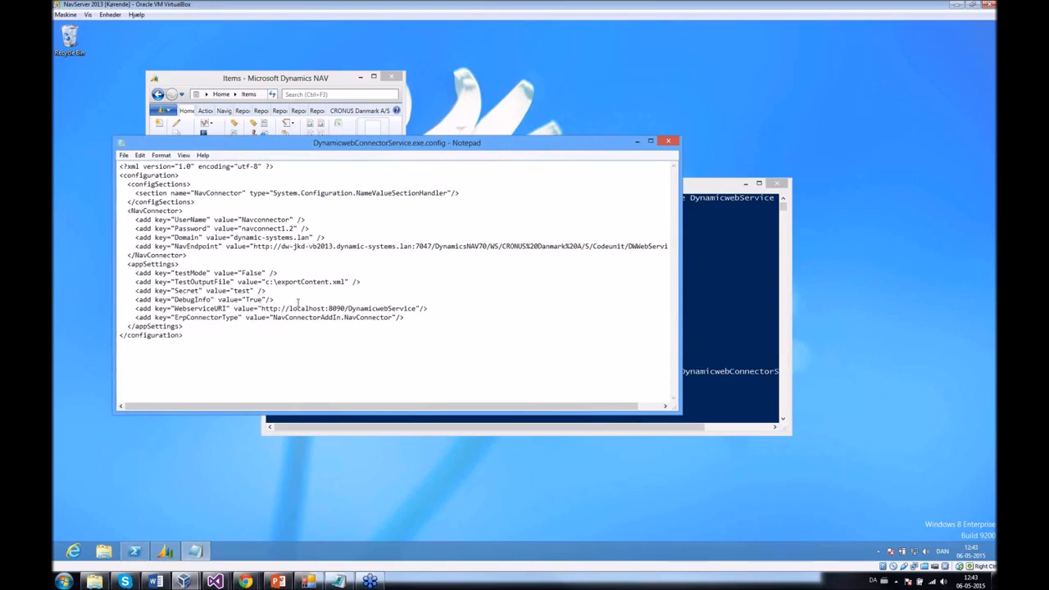
- Highlight the WebserviceURI, Secret, NavConnector type, NavConnector block and NavEndpoint host in turn
drag(439, 309, 237, 309)
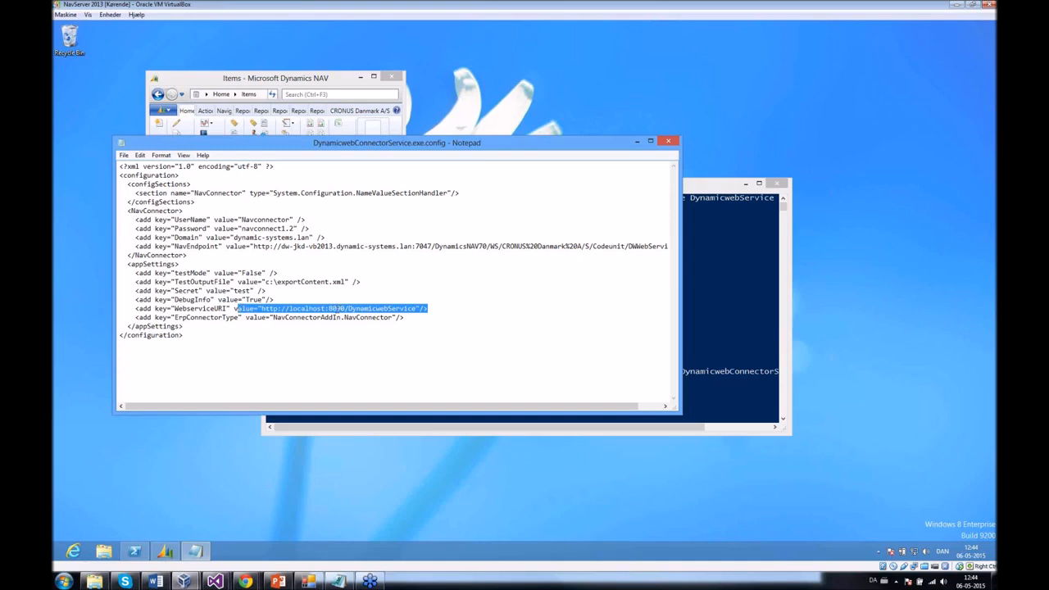
click(335, 309)
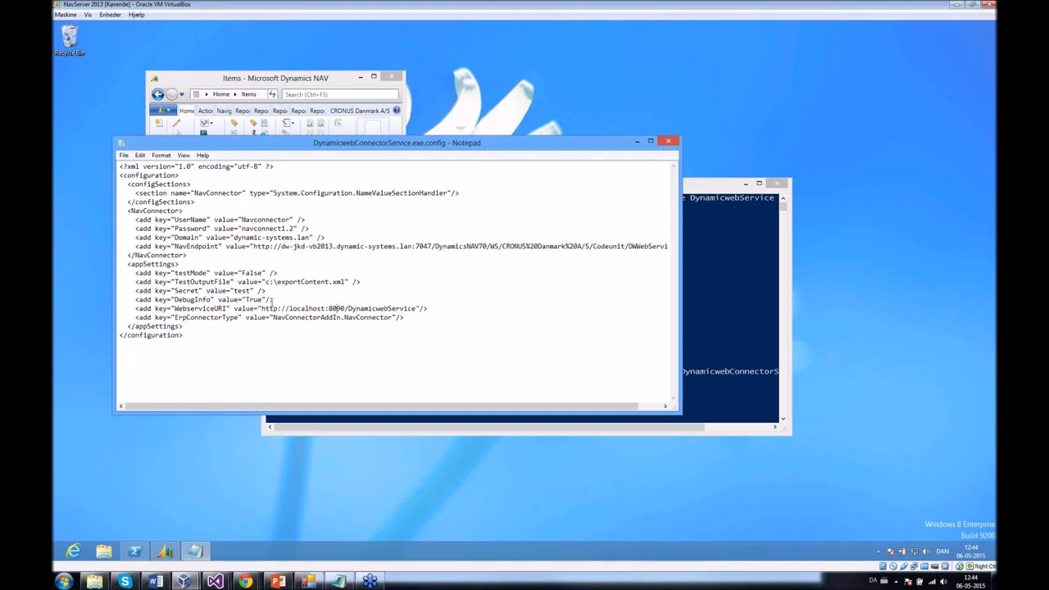
drag(254, 291, 230, 291)
drag(394, 317, 272, 320)
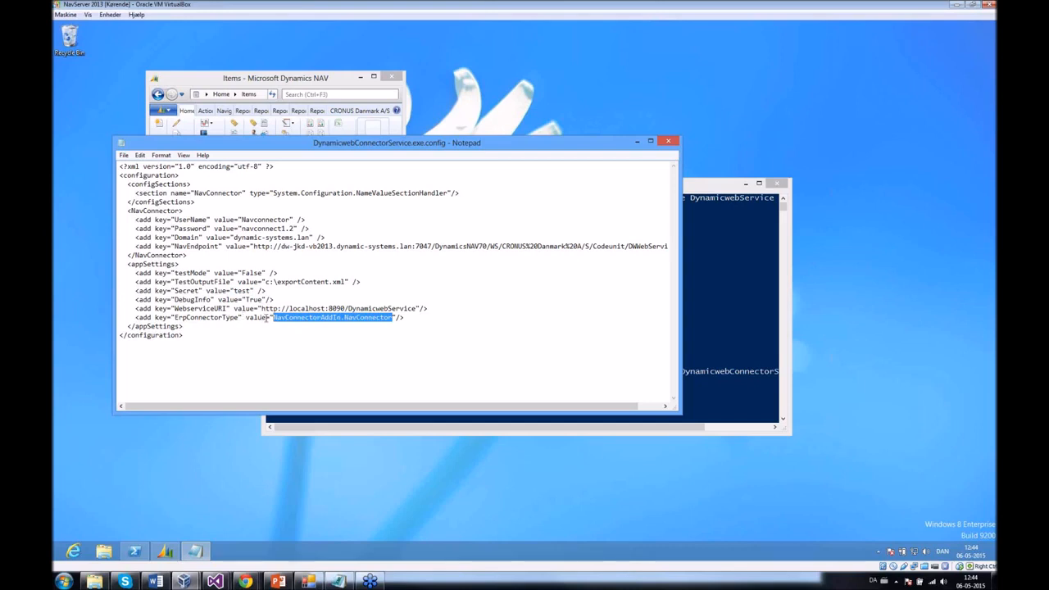
click(280, 319)
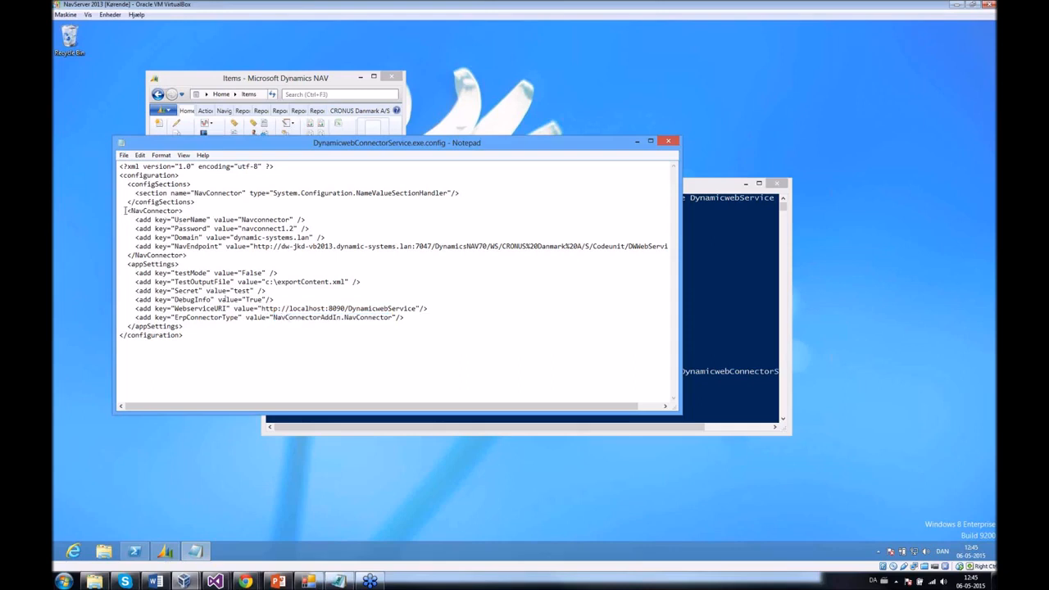
drag(125, 211, 245, 259)
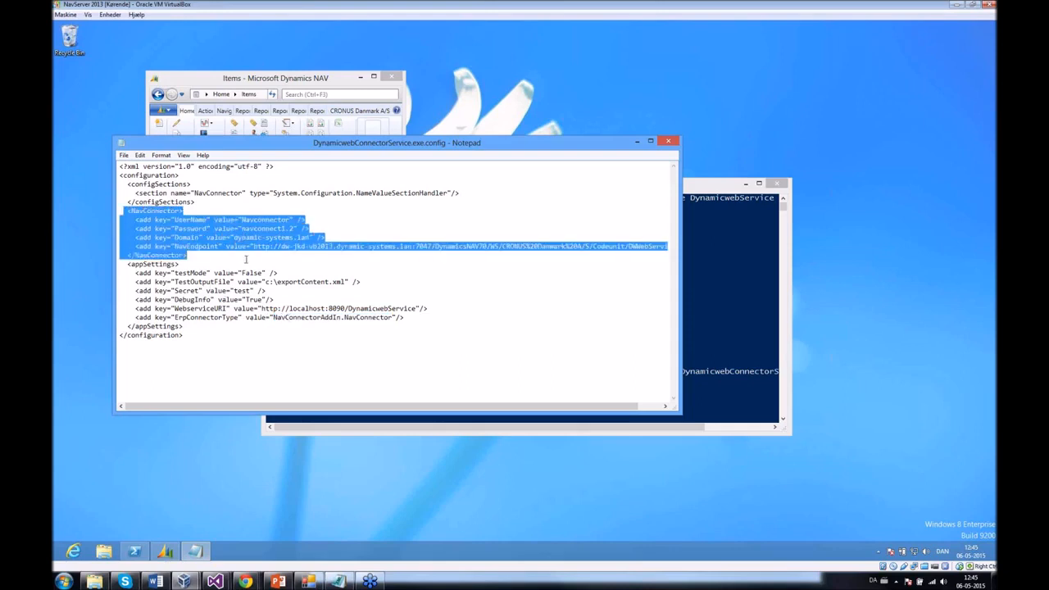
click(245, 259)
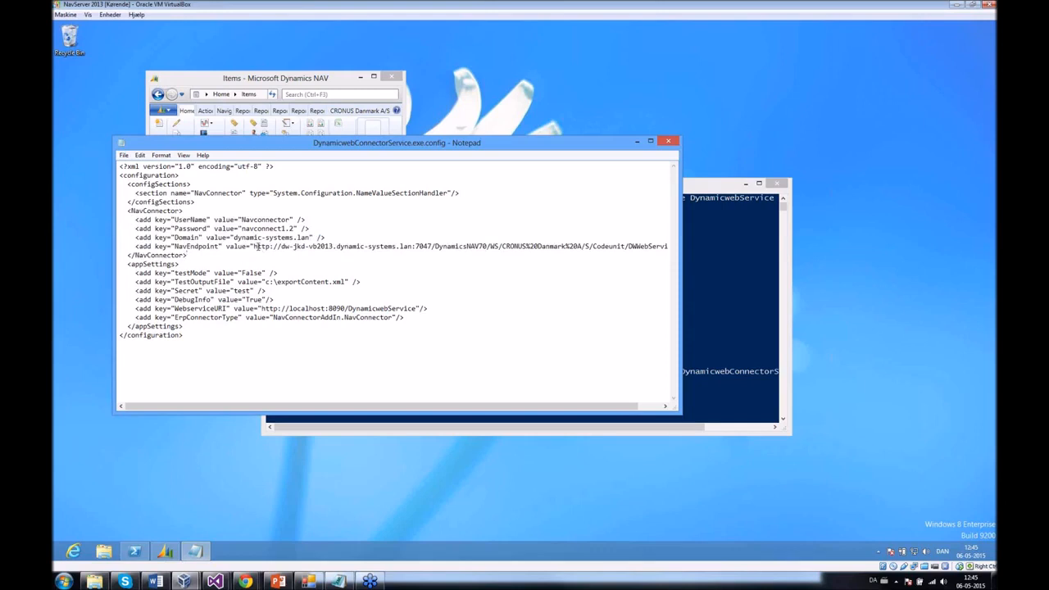
drag(256, 246, 416, 246)
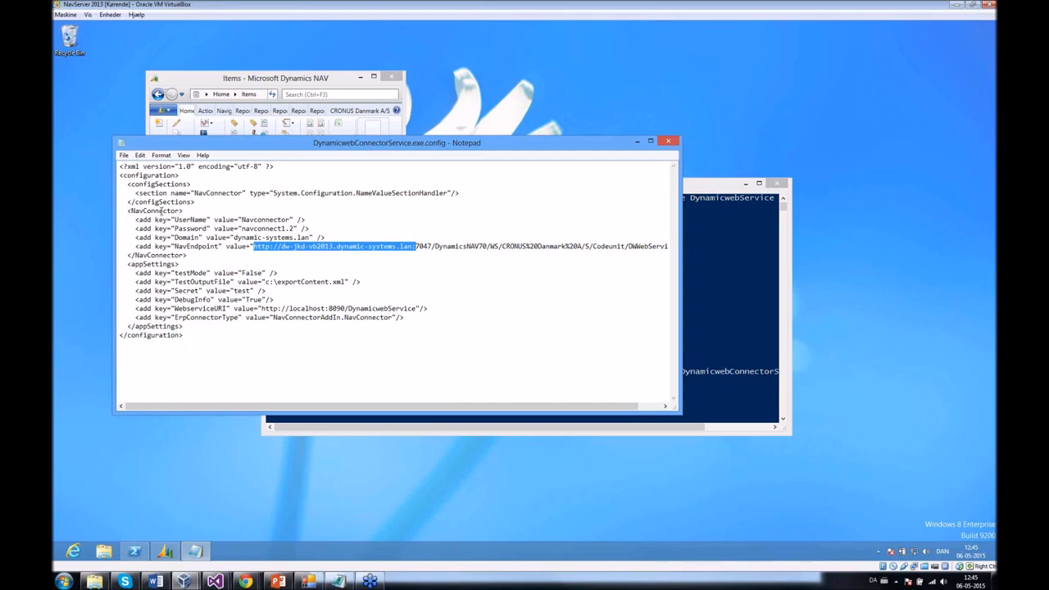
click(717, 189)
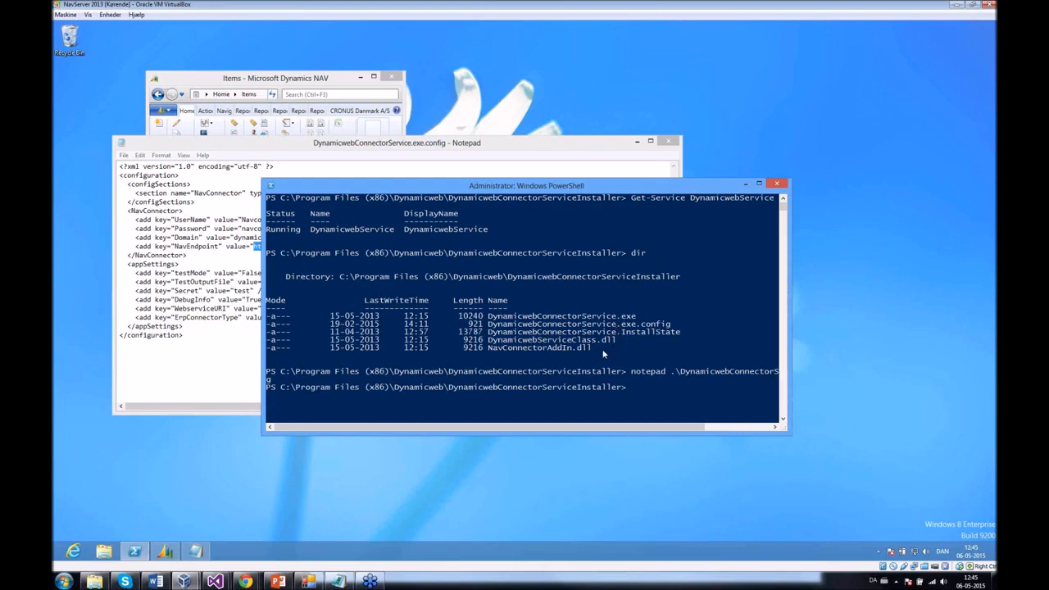
- Mark NavConnectorAddIn.dll in the console listing, then highlight port 8090 in Notepad's WebserviceURI
drag(605, 349, 491, 351)
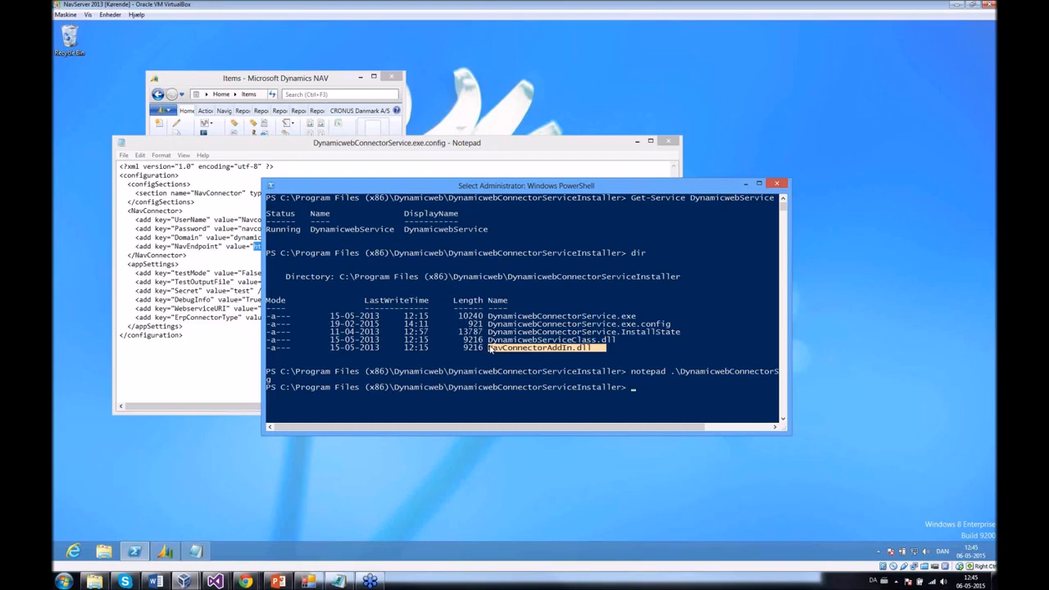
drag(490, 350, 485, 345)
click(531, 148)
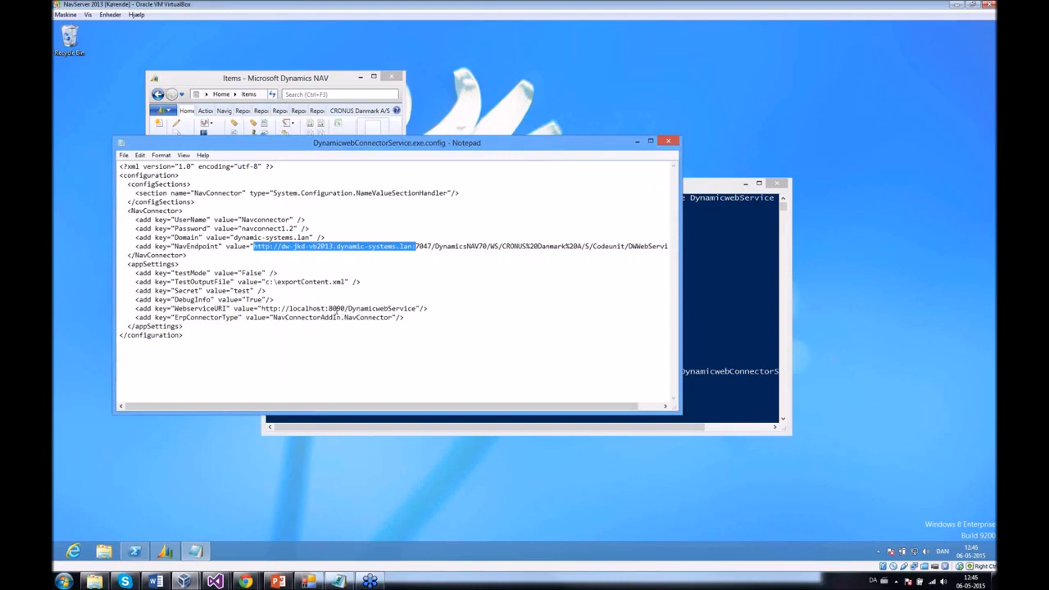
drag(329, 309, 346, 309)
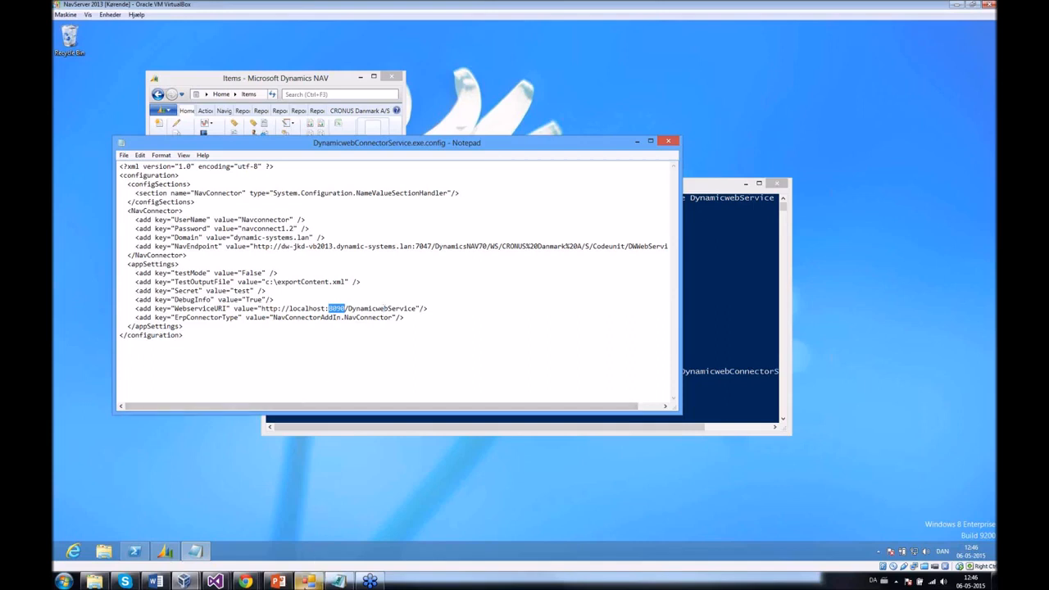
mouse_move(307, 581)
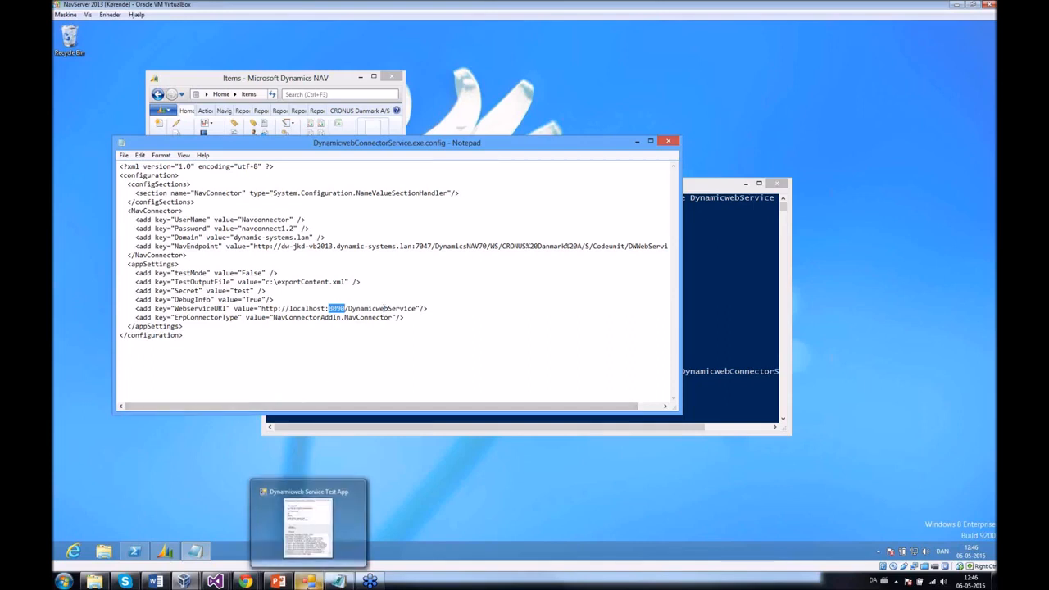
- Send the users request from the Service Test App with GetData
click(307, 581)
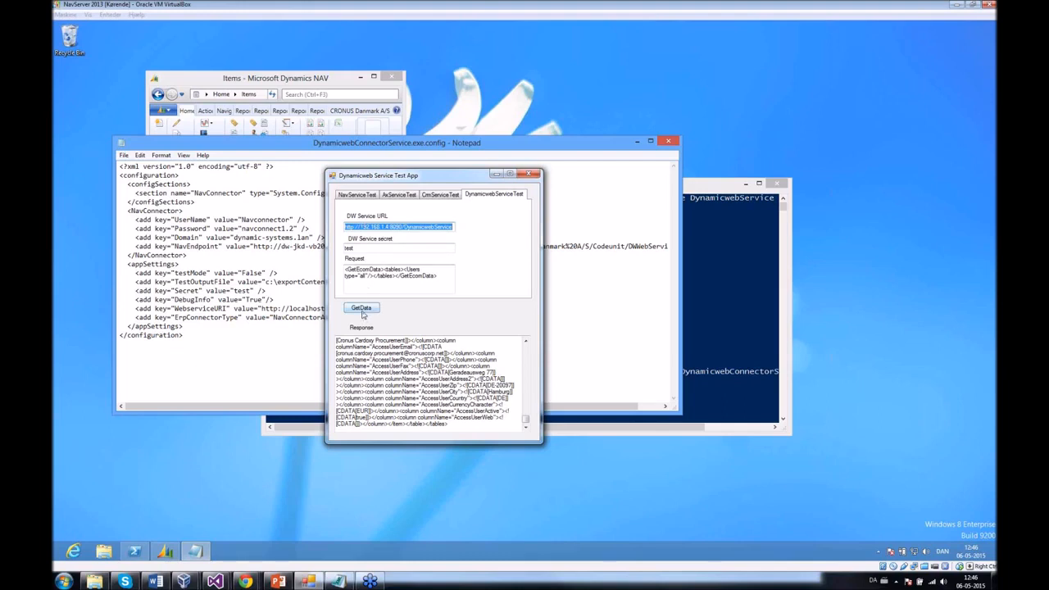
drag(436, 283, 336, 269)
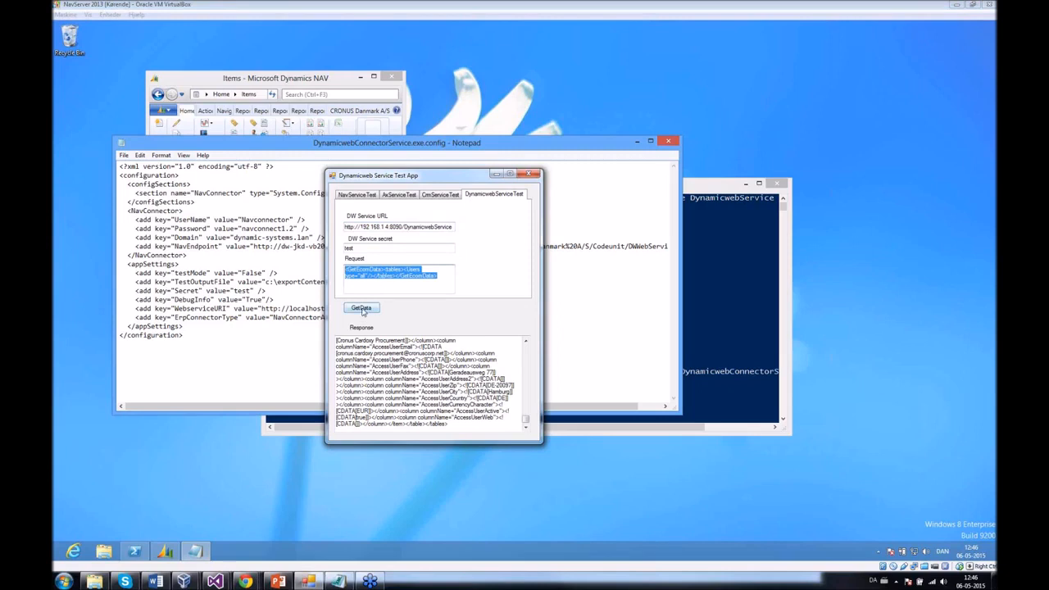
click(363, 310)
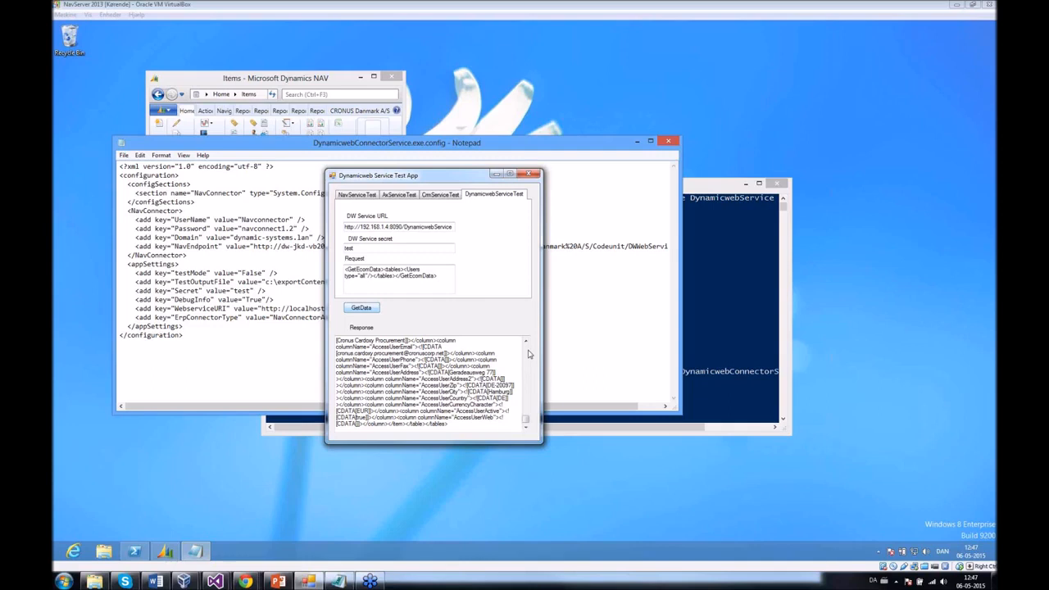
- Copy the returned user XML response and open it in XML Notepad
scroll(529, 354, up, 10)
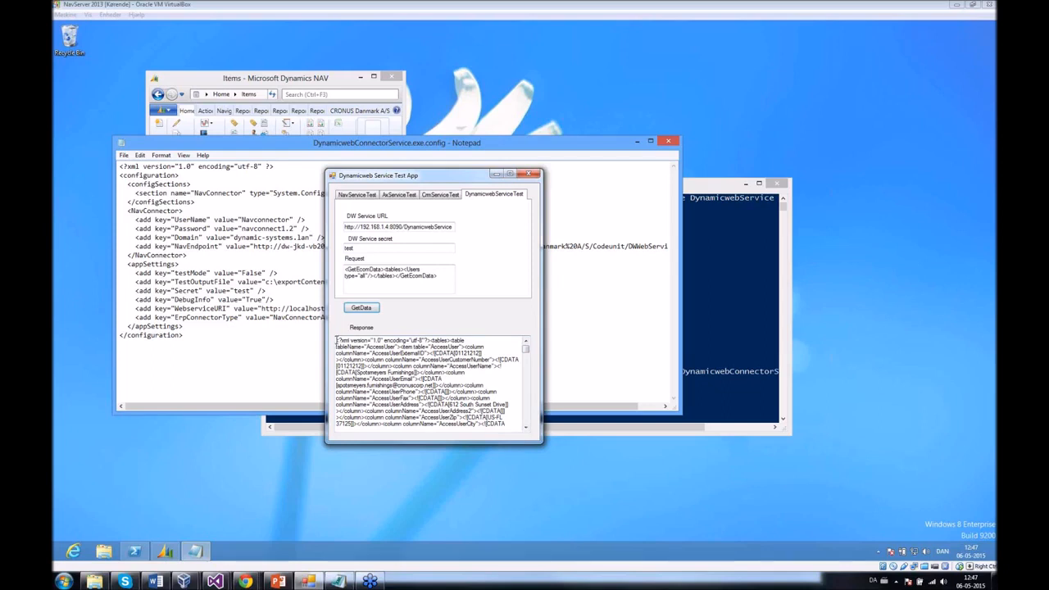
drag(336, 341, 432, 410)
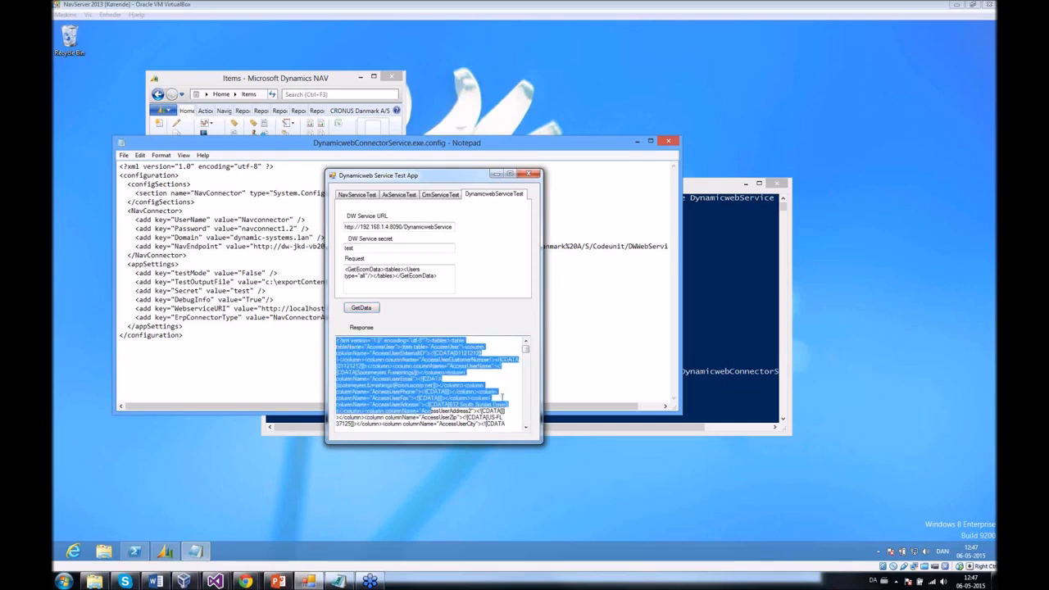
drag(525, 347, 525, 420)
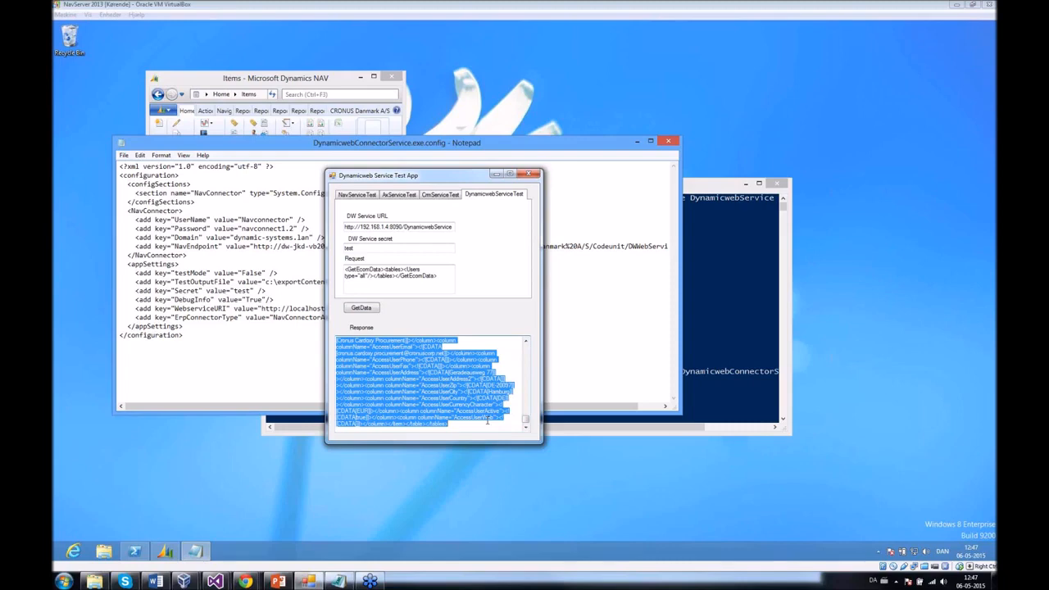
key(alt+space)
key(Return)
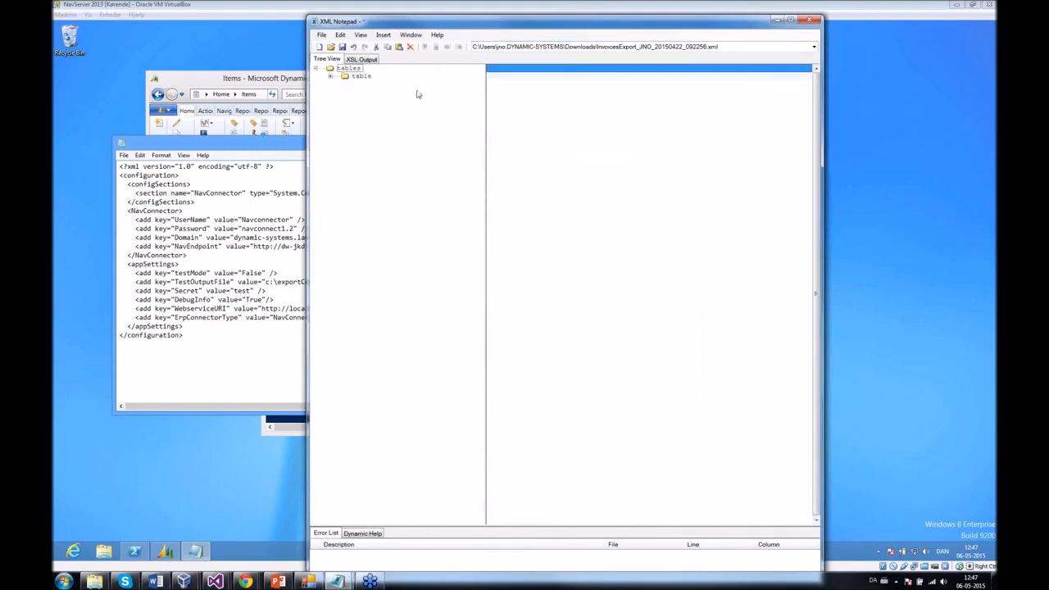
- Show the export in XSL Output and select the first user's AccessUserExternalID value
click(362, 59)
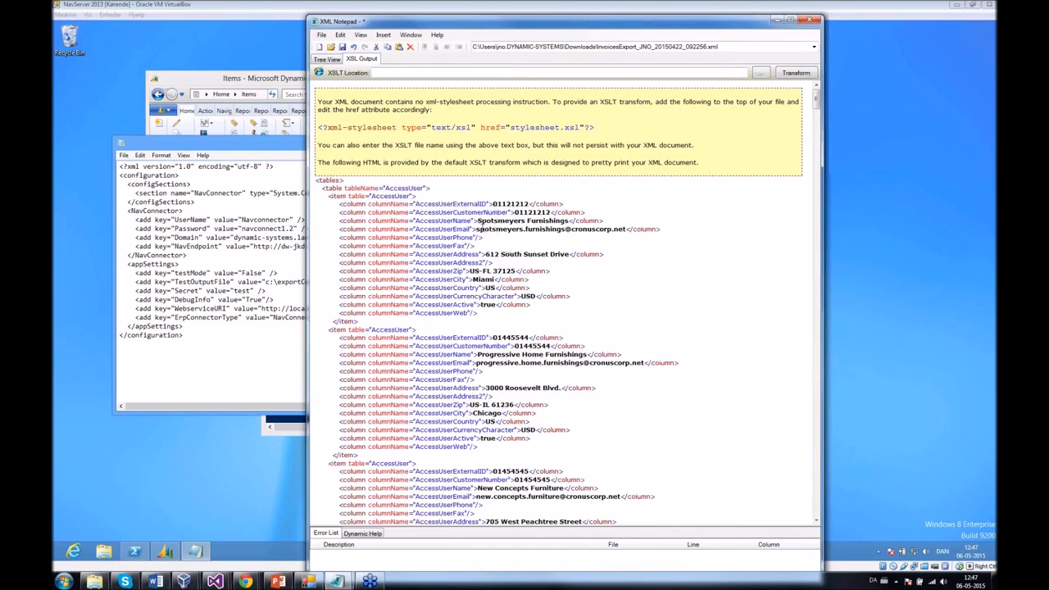
drag(529, 204, 496, 208)
key(ctrl+c)
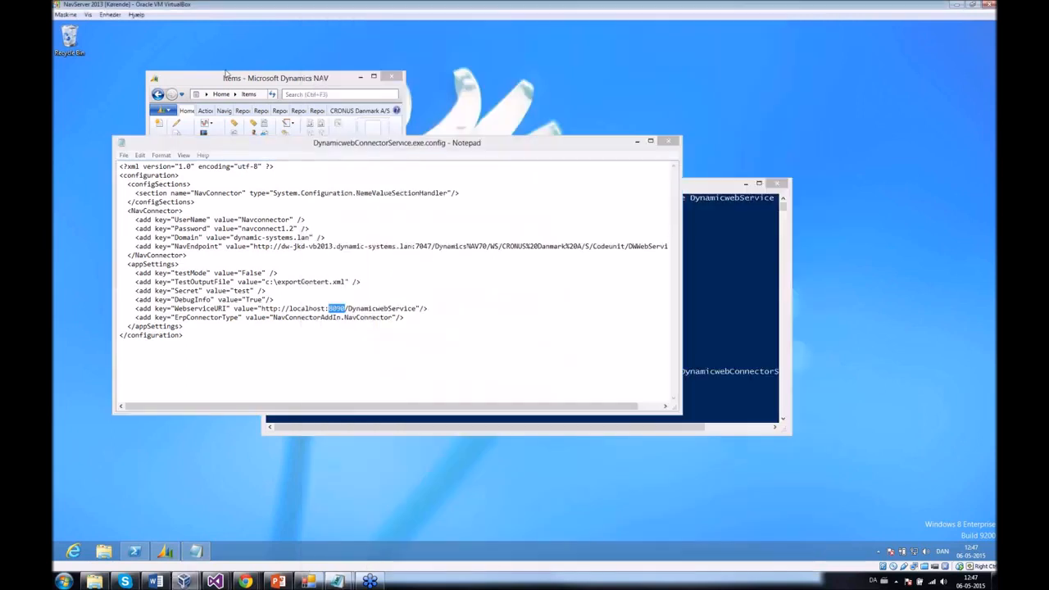
click(250, 78)
- Close the Items window, relaunch Microsoft Dynamics NAV and maximize the Role Center
click(381, 76)
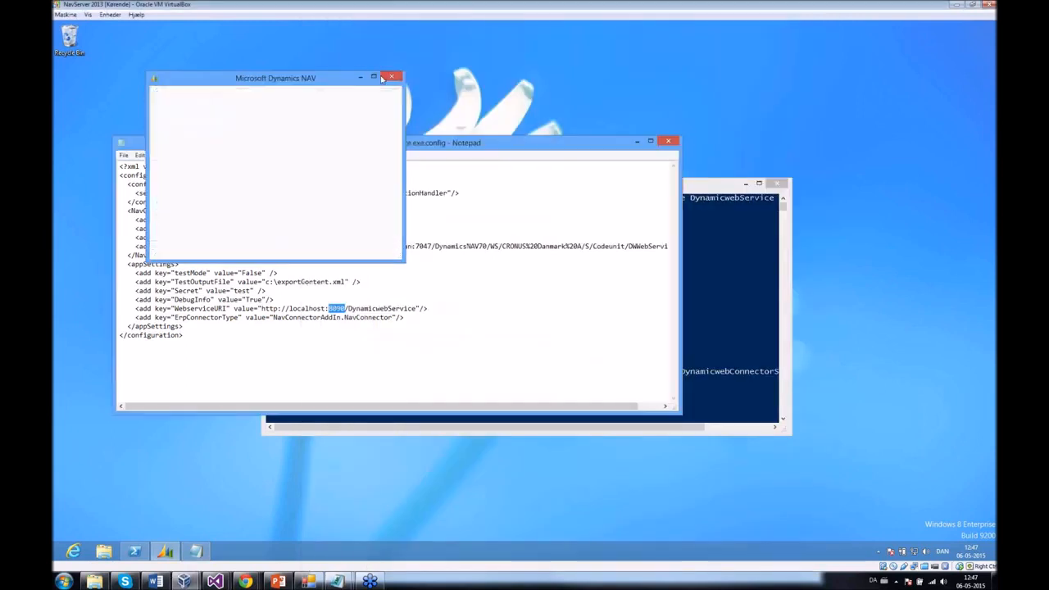
click(490, 72)
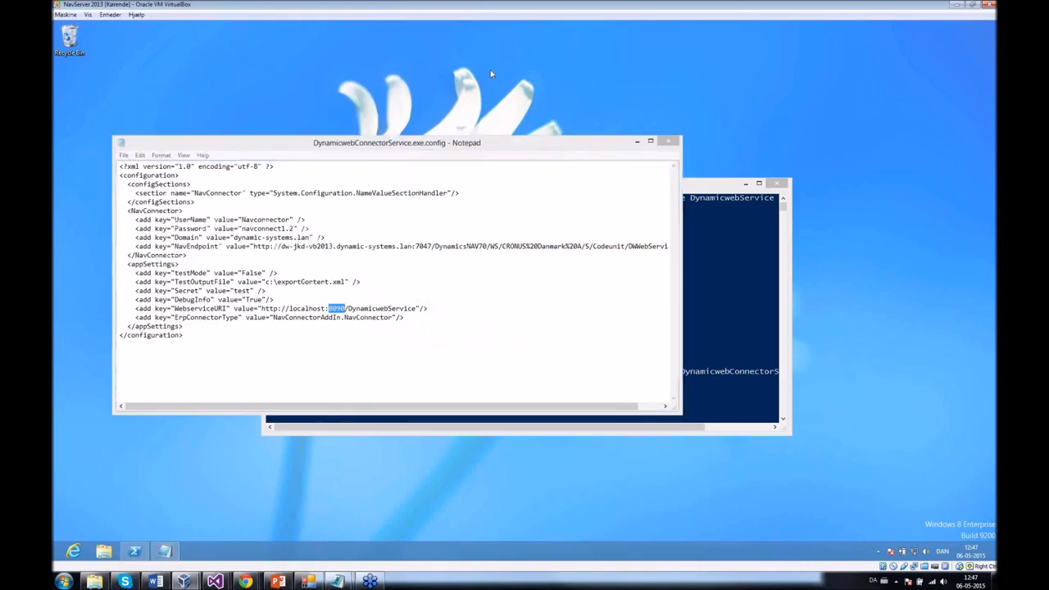
key(super)
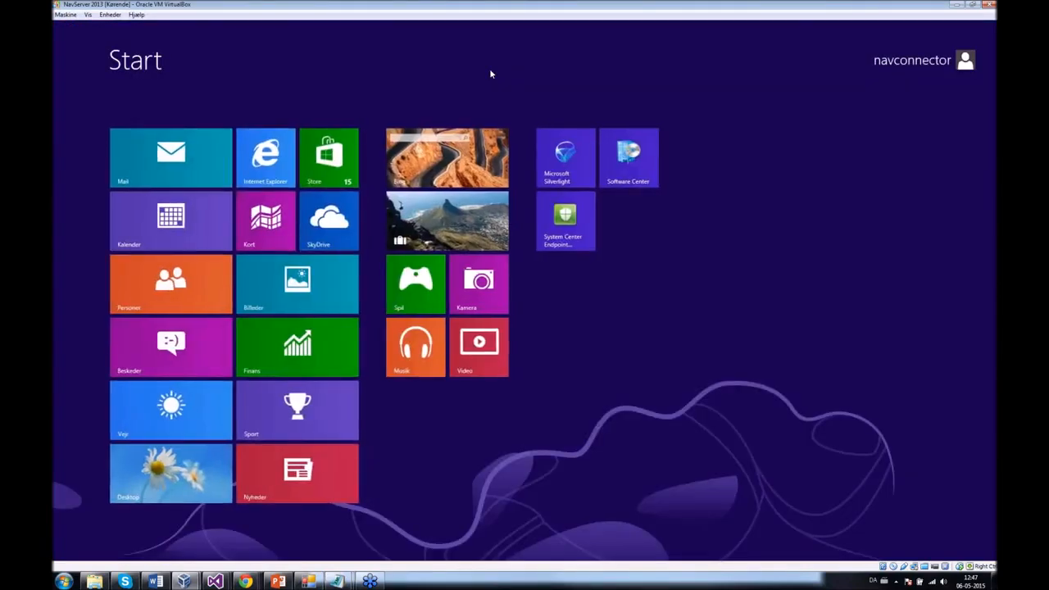
text(nav)
click(165, 102)
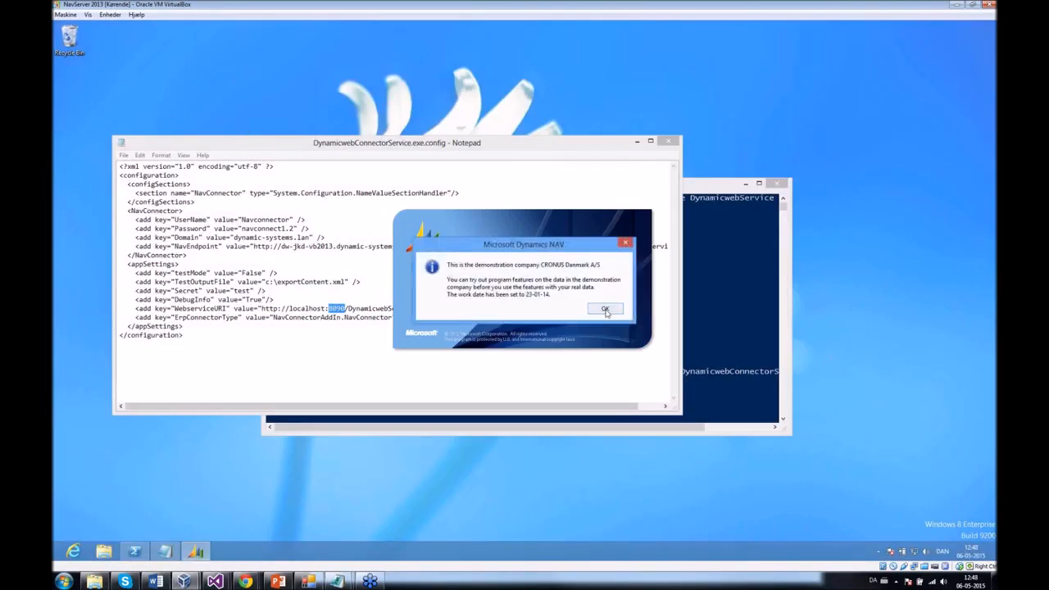
click(602, 307)
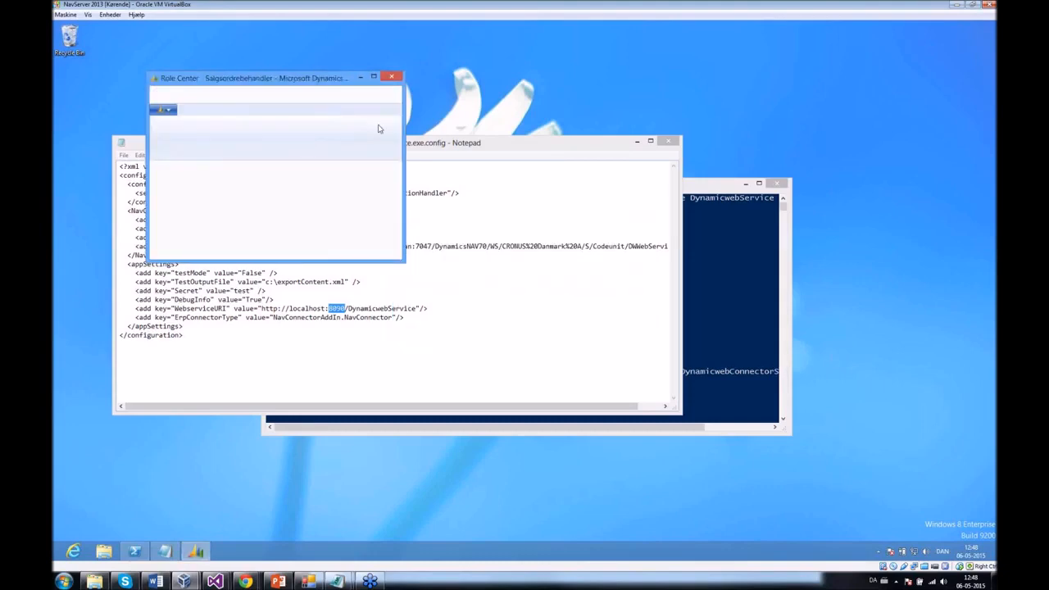
click(373, 78)
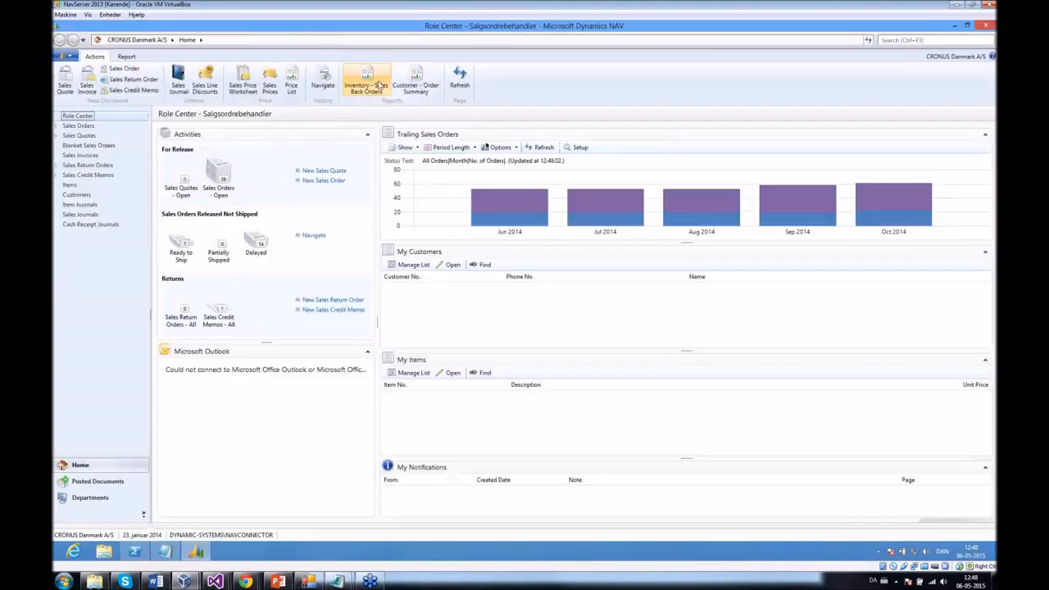
- Filter Customers by No. with the pasted number and review the Spotsmeyers Furnishings card
click(70, 197)
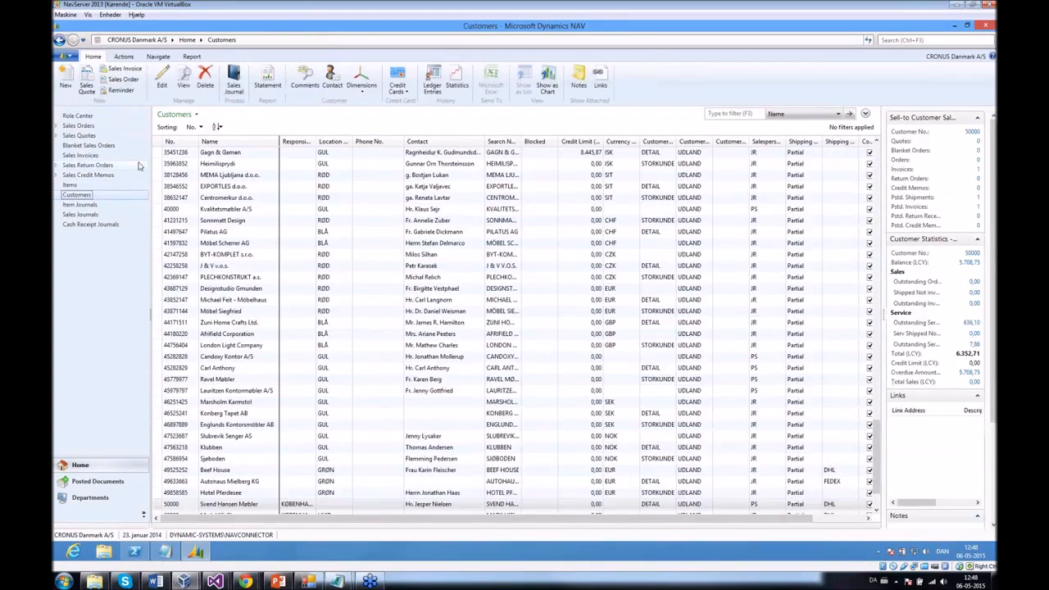
click(742, 116)
key(ctrl+v)
click(792, 115)
click(790, 125)
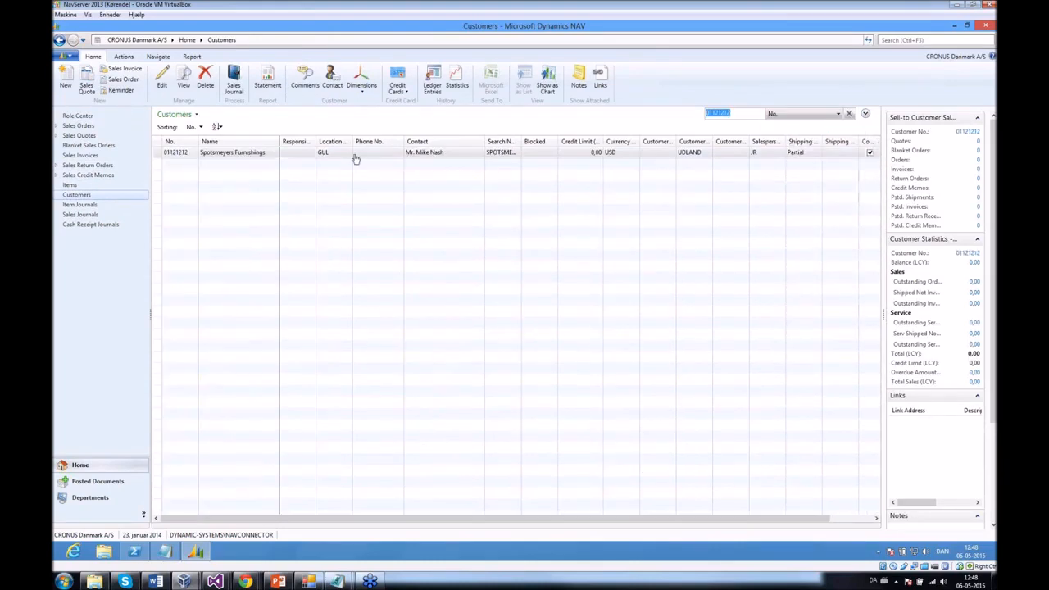
double_click(233, 154)
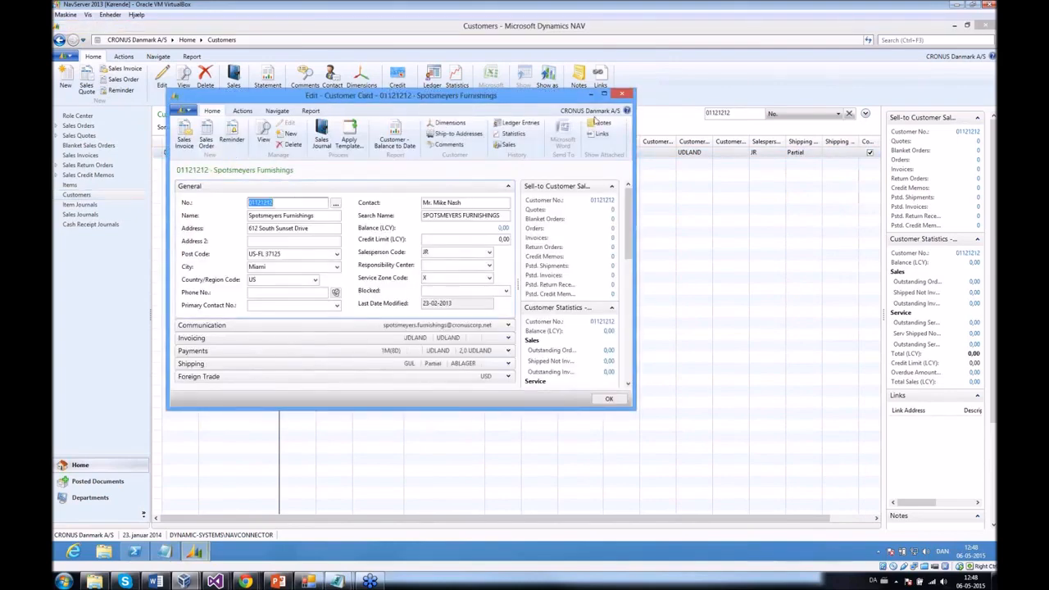
click(623, 95)
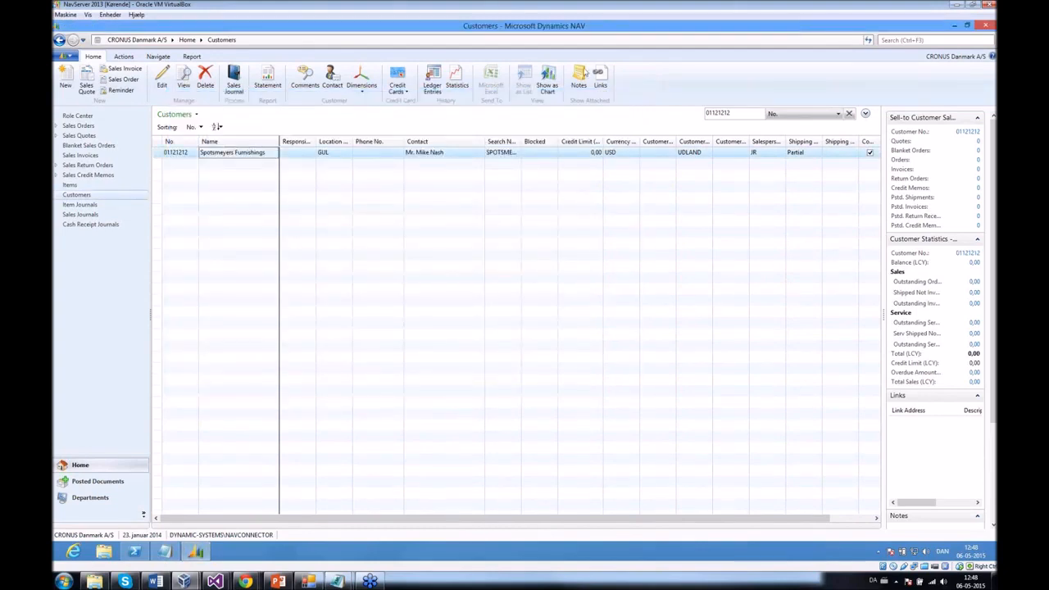
double_click(539, 30)
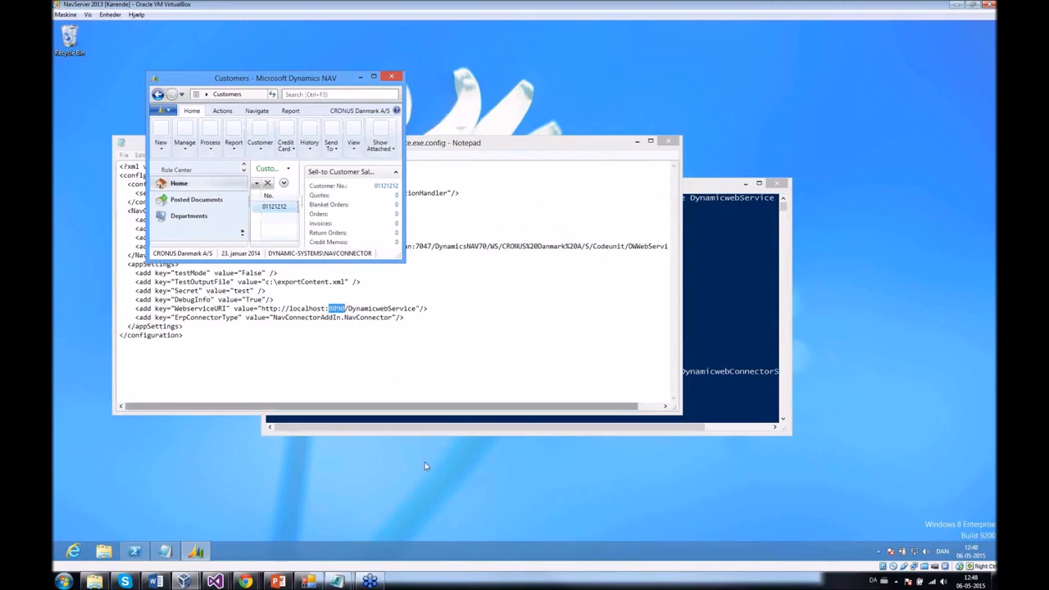
click(184, 581)
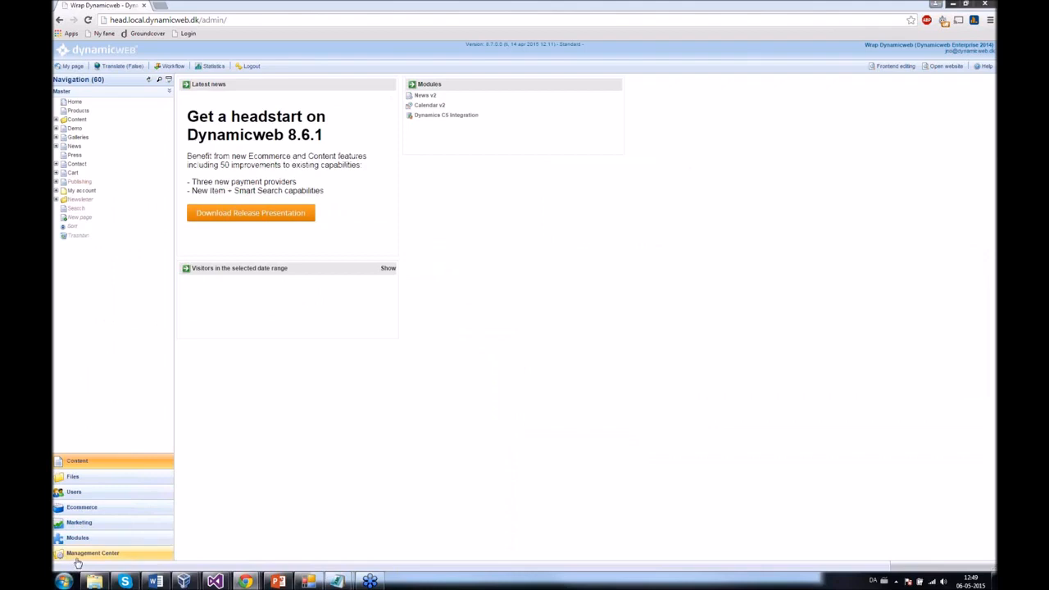
- Open the Management Center and expand its Integration node
click(78, 554)
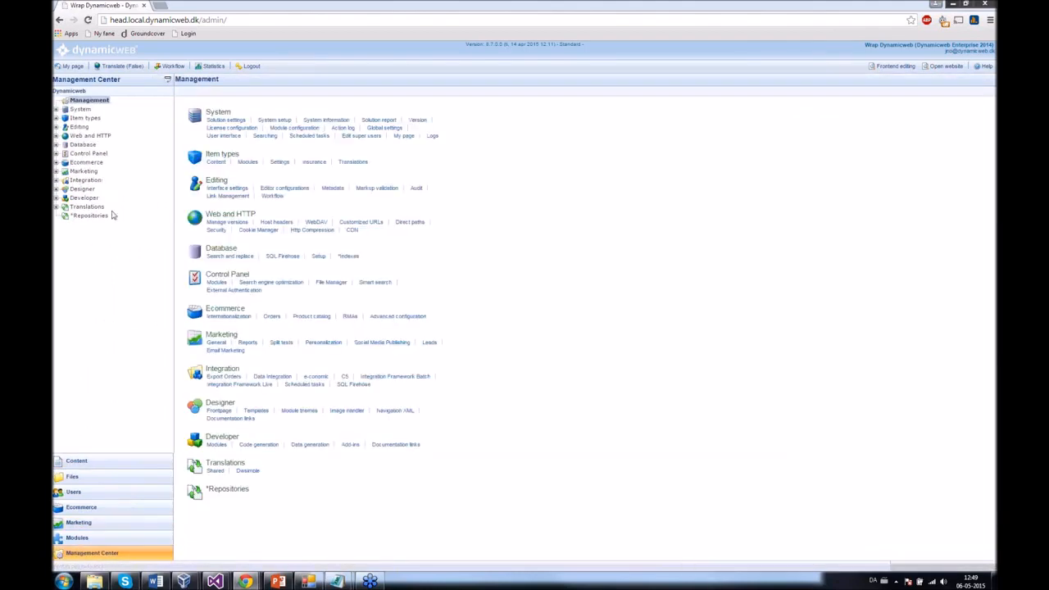
click(85, 180)
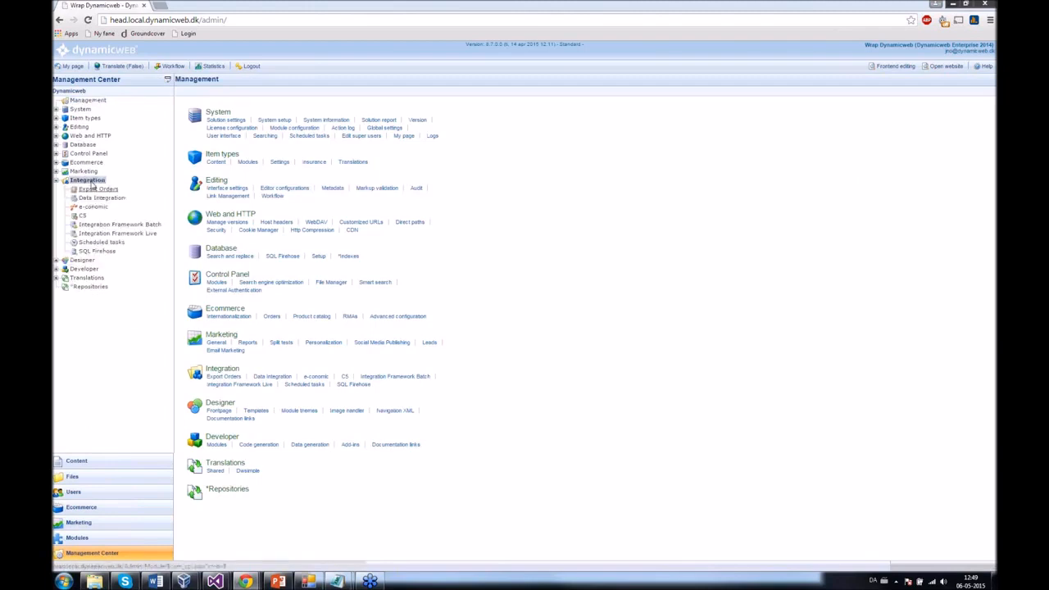
- Inspect the ERP Live Integration Add-in's web service URL and security key, then show Data Integration
click(92, 236)
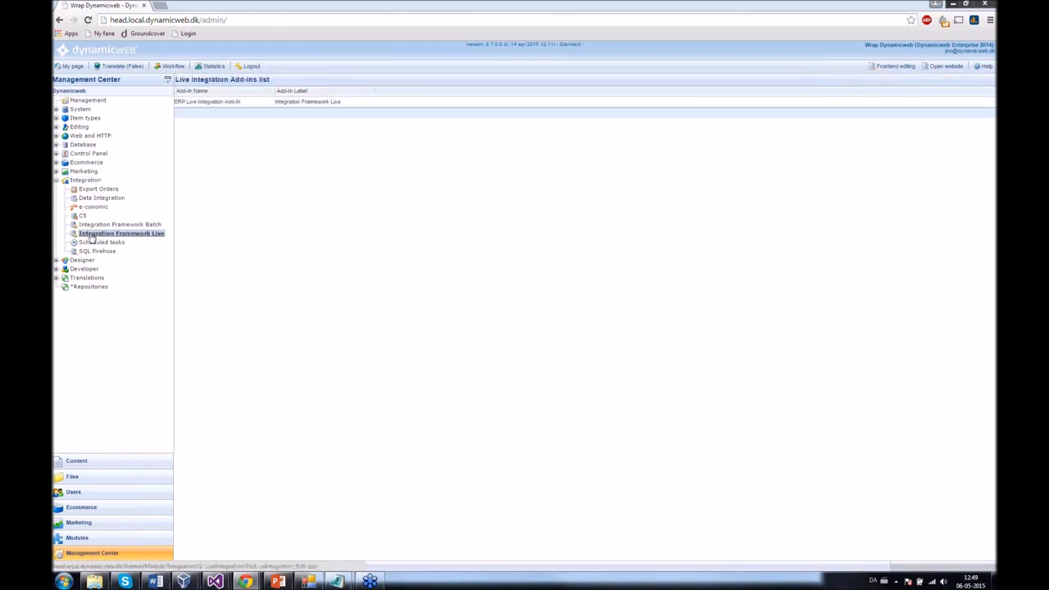
click(197, 107)
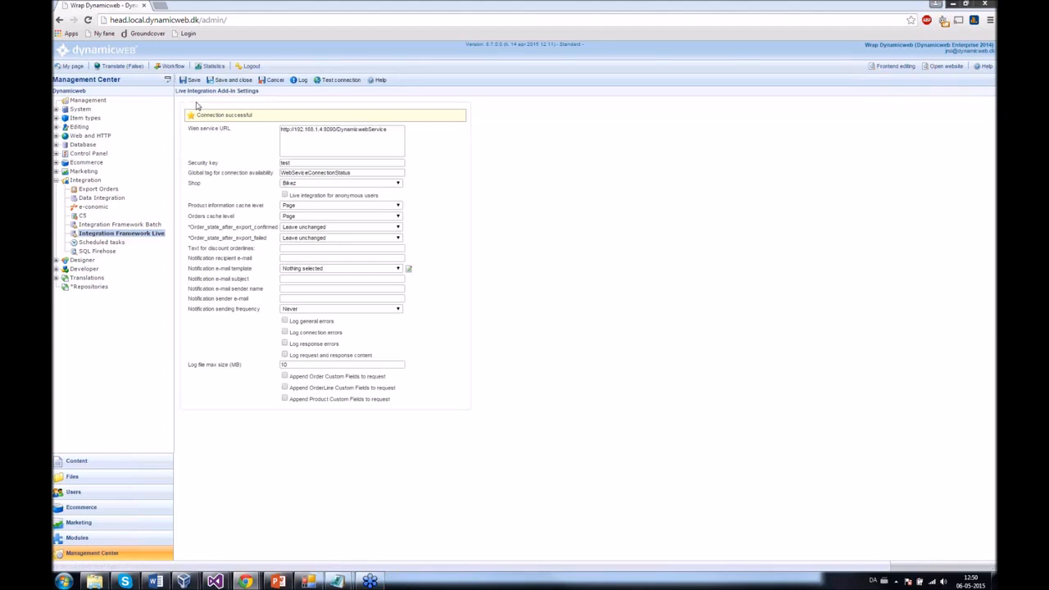
drag(296, 129, 392, 130)
click(391, 129)
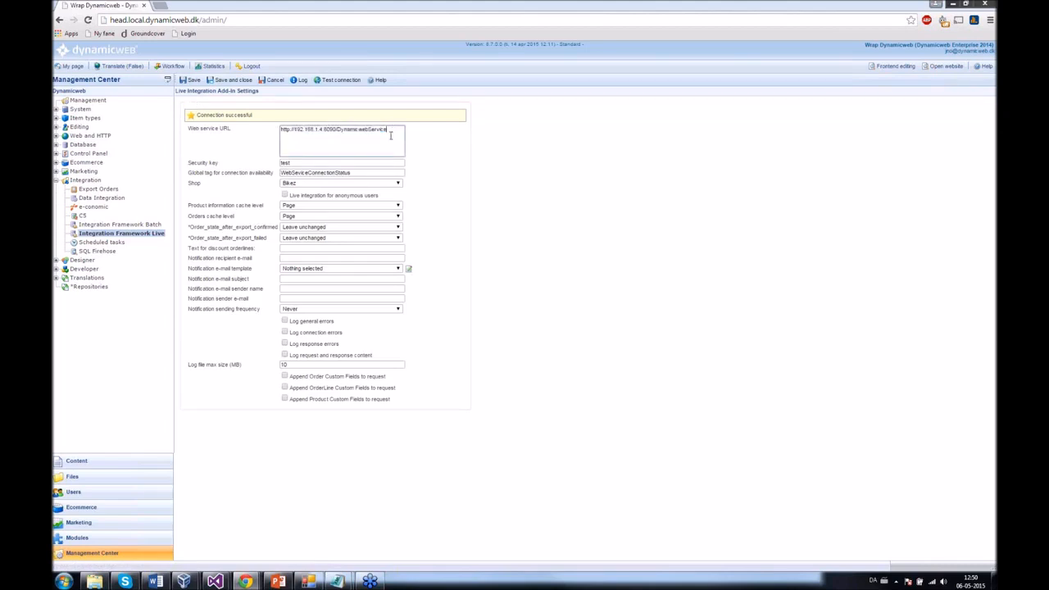
drag(297, 163, 280, 164)
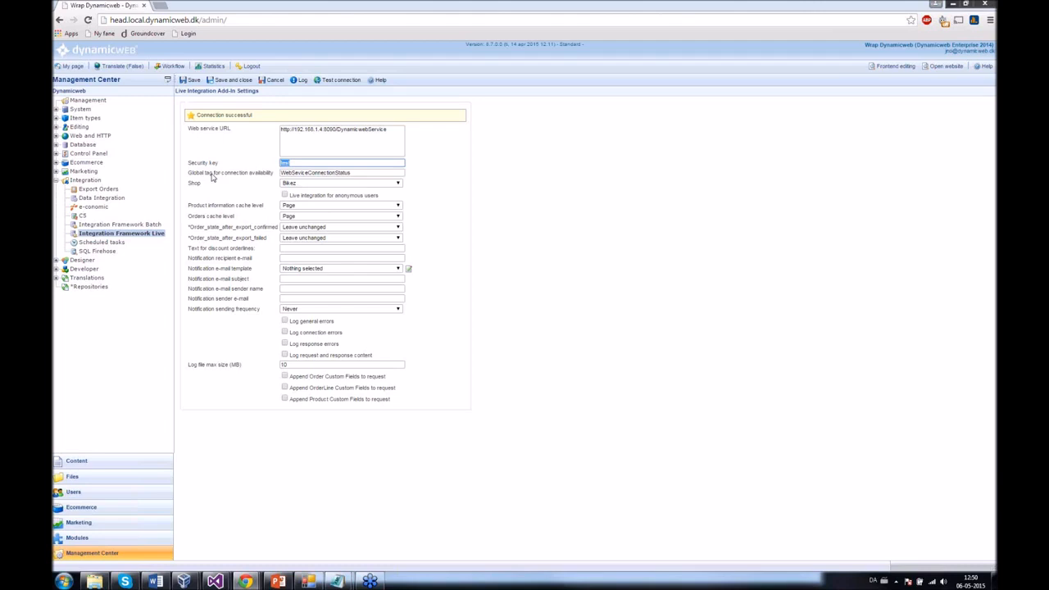
click(93, 202)
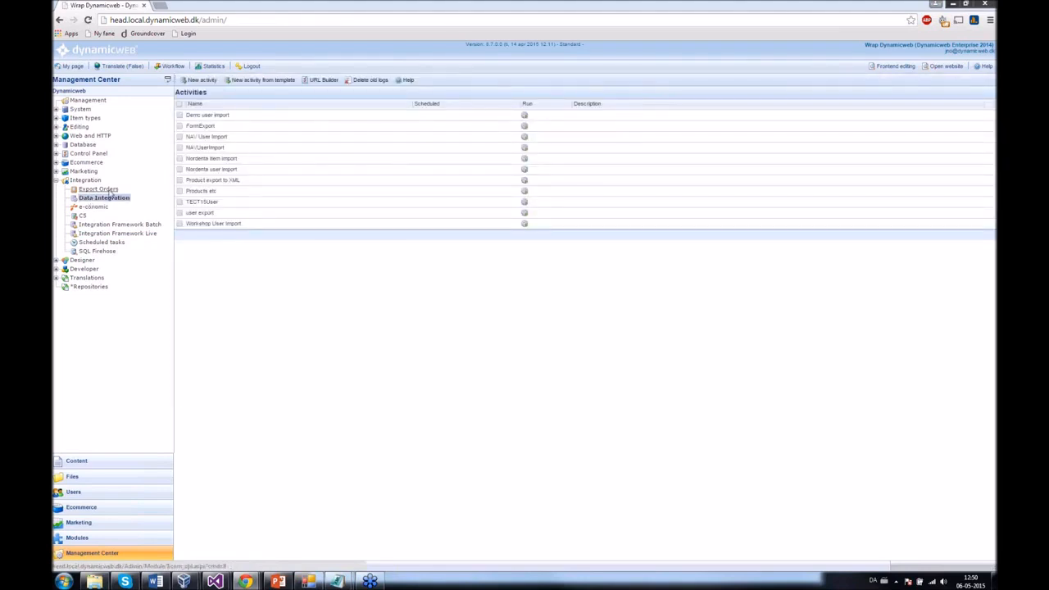
- Create the activity 'tech demo user import' from the ErpUserImport template
click(264, 80)
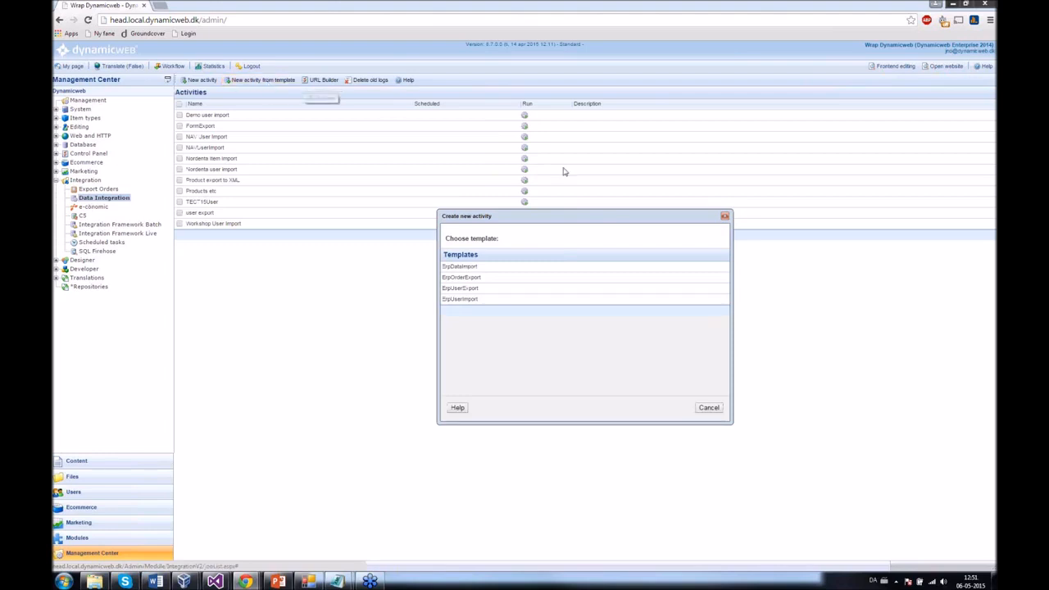
click(462, 300)
click(515, 318)
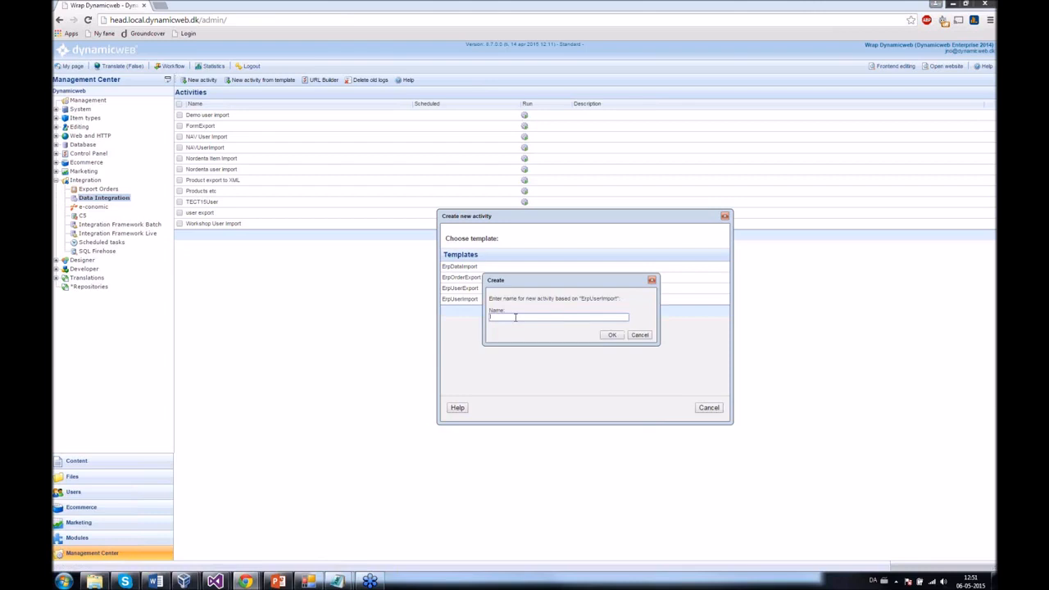
text(tech demo user import)
click(614, 336)
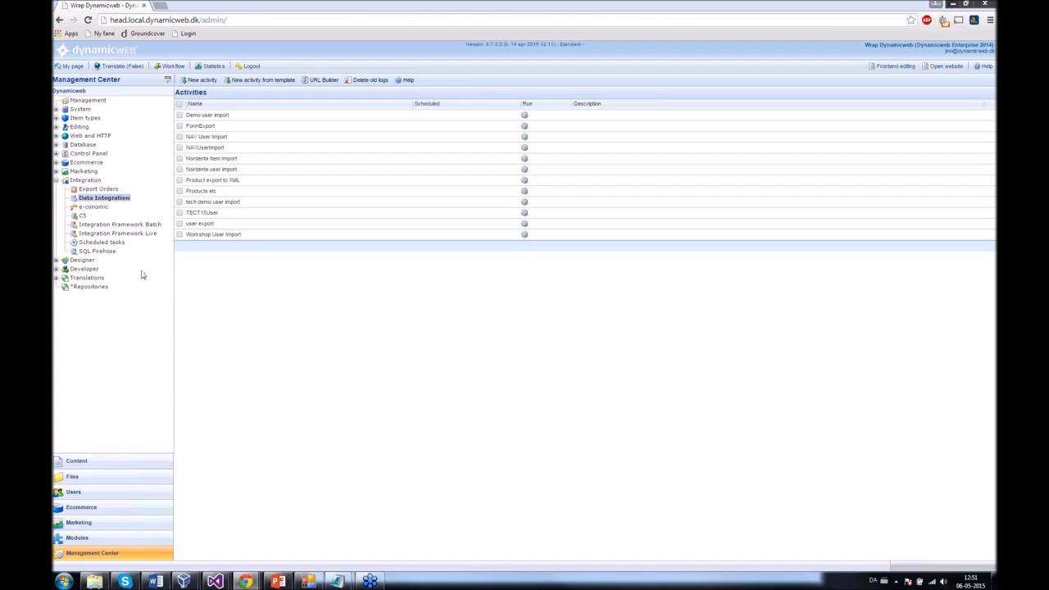
- Start a batch task named 'tech demo' with the copied DynamicwebService URL and the security key
click(123, 225)
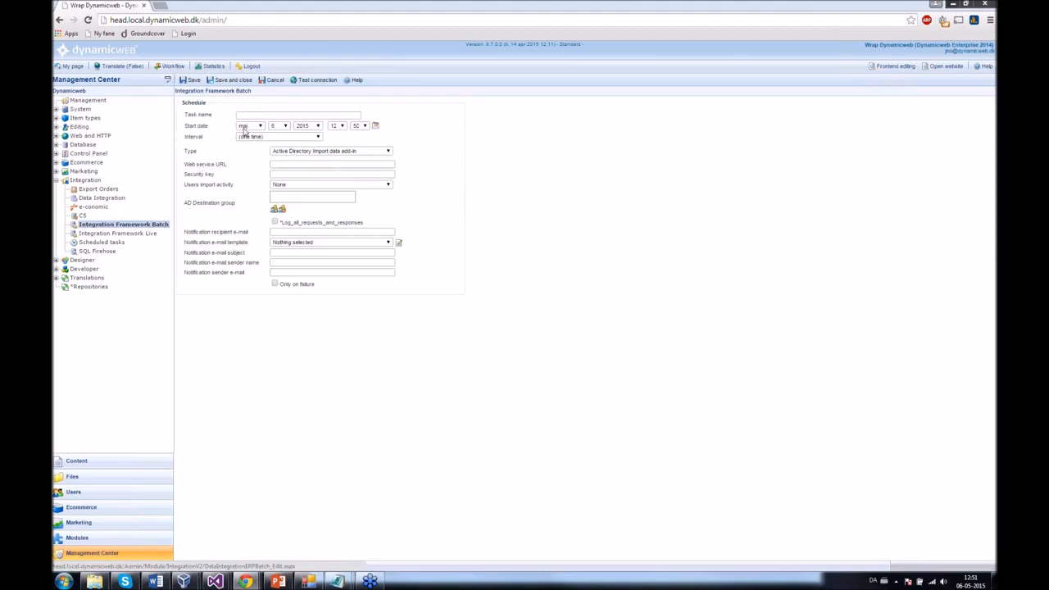
click(251, 117)
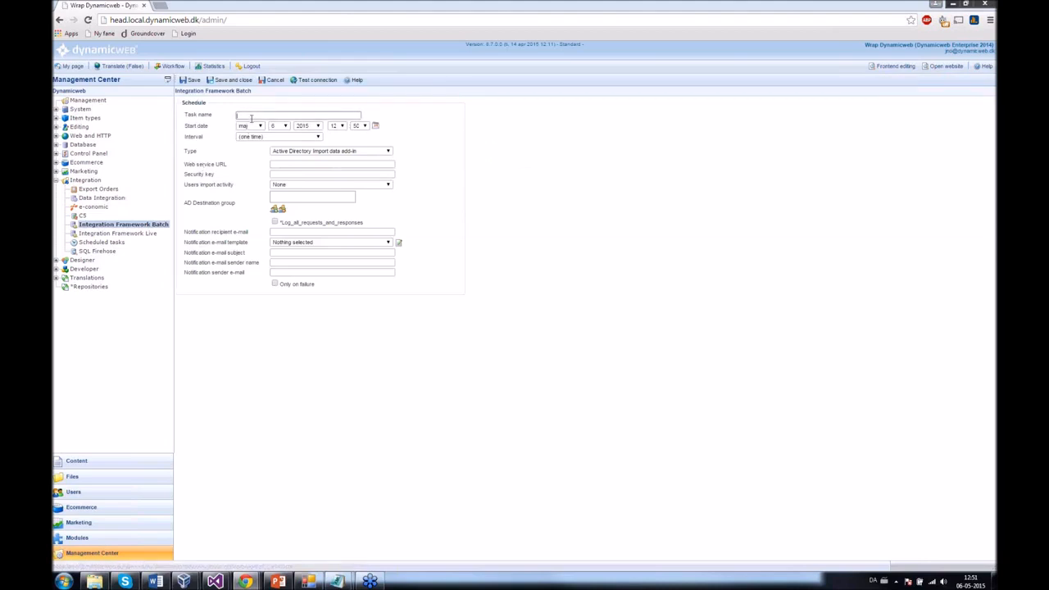
text(tech demo)
click(280, 164)
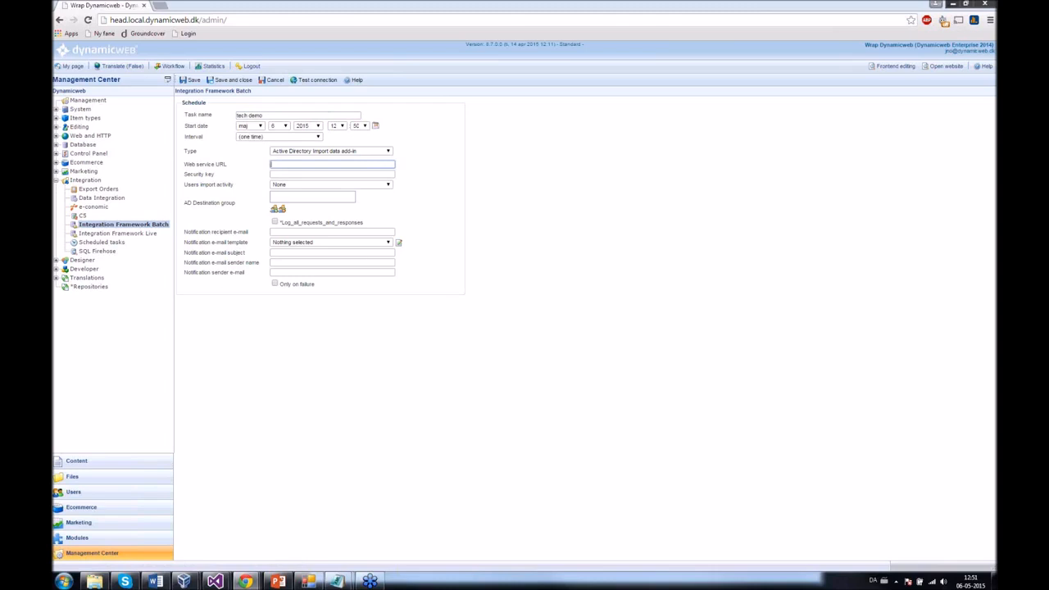
click(307, 581)
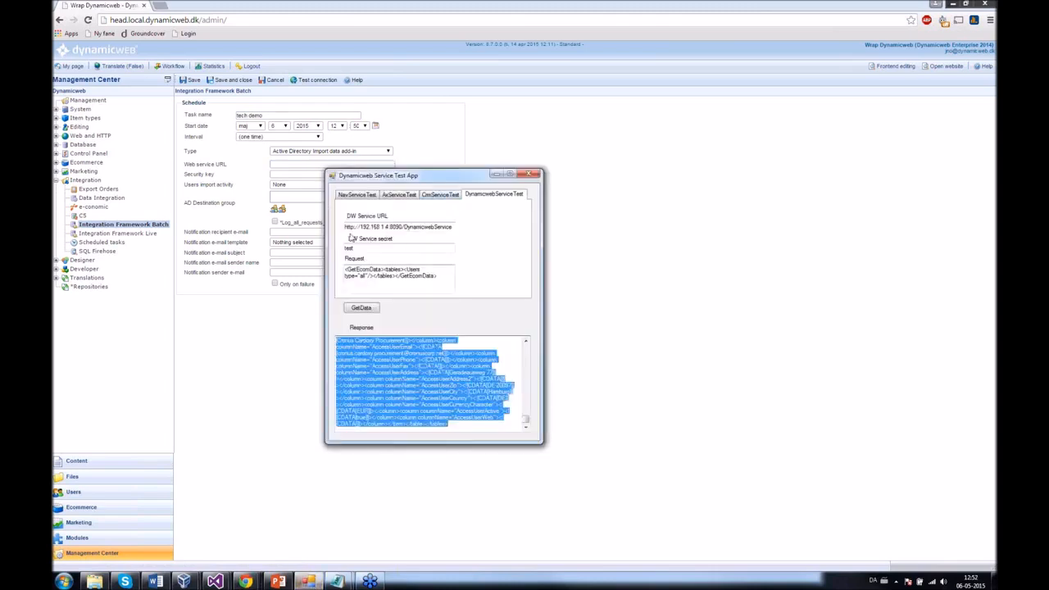
drag(344, 227, 485, 234)
key(ctrl+c)
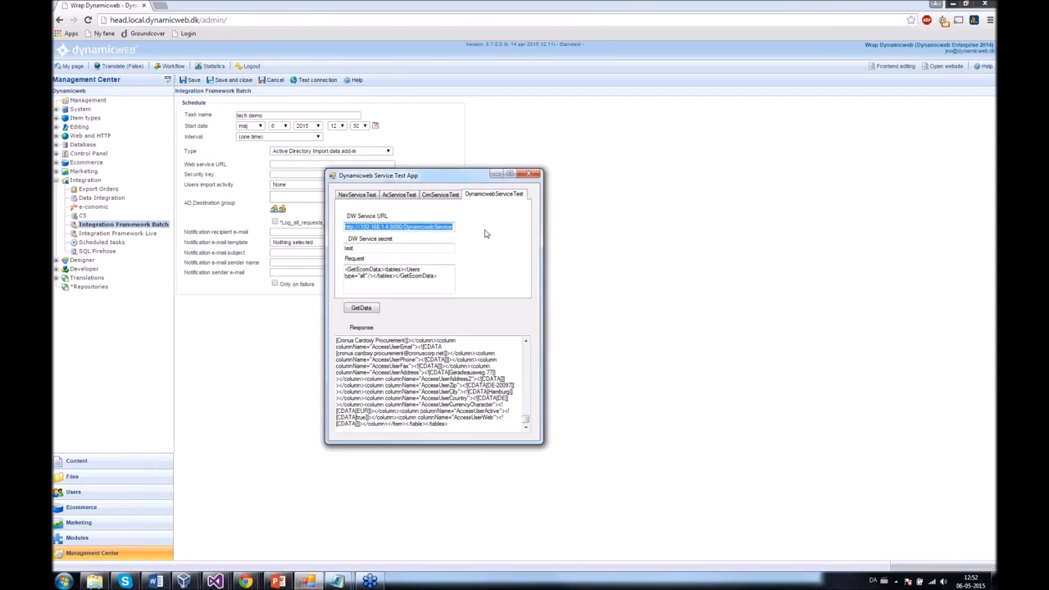
key(alt+Tab)
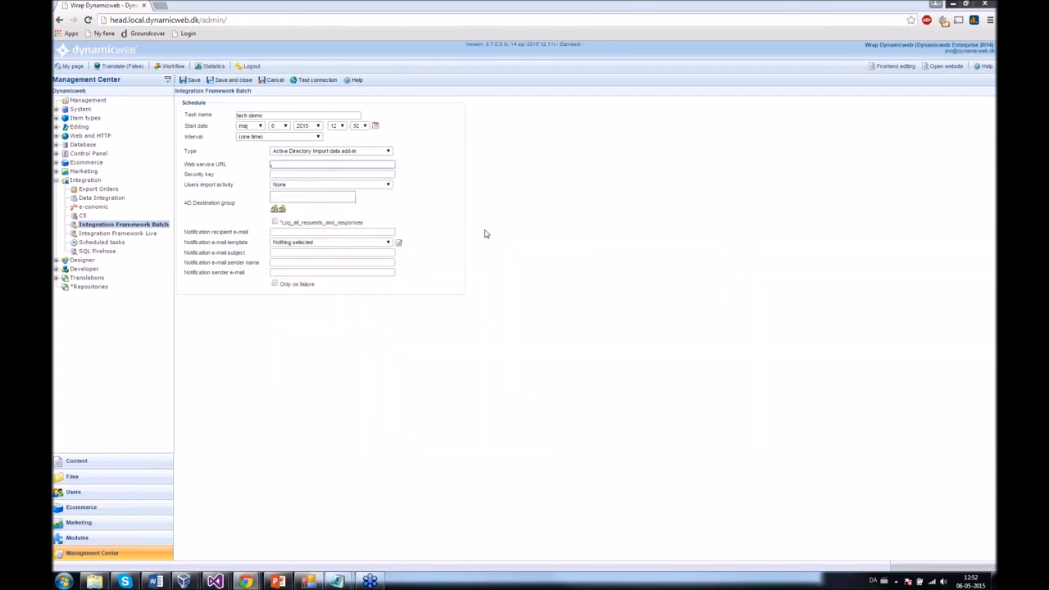
key(ctrl+v)
key(Tab)
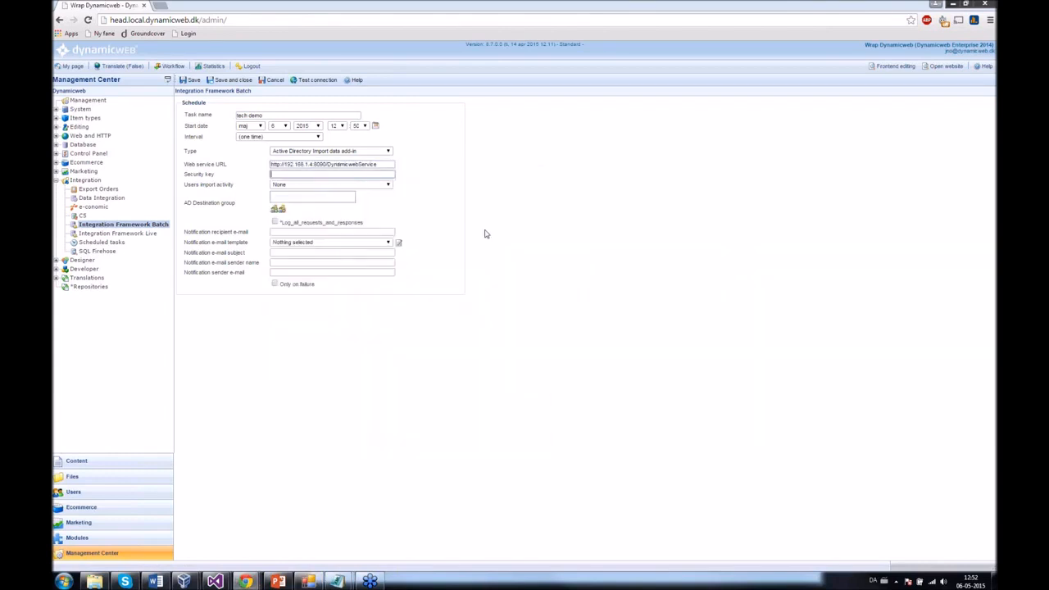
text(test)
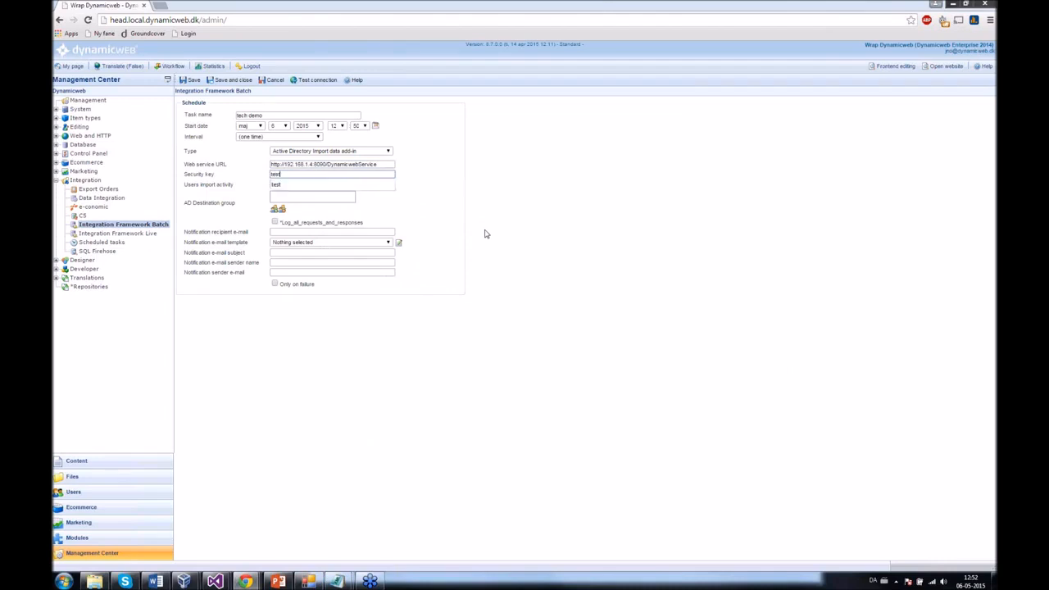
- Choose 'tech demo user import' as the activity, then save and close the task
click(388, 207)
click(340, 187)
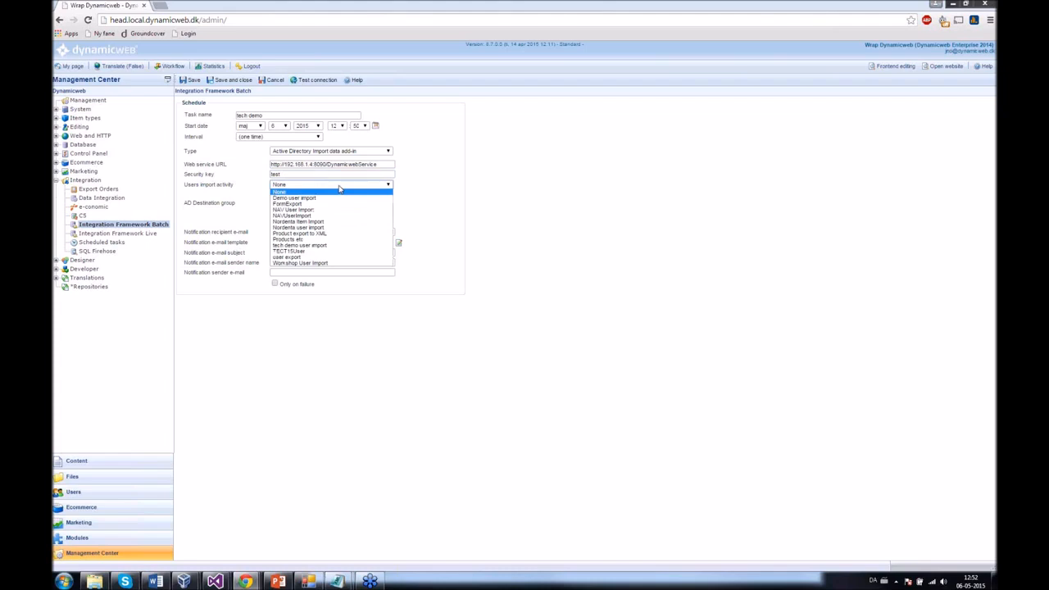
click(327, 246)
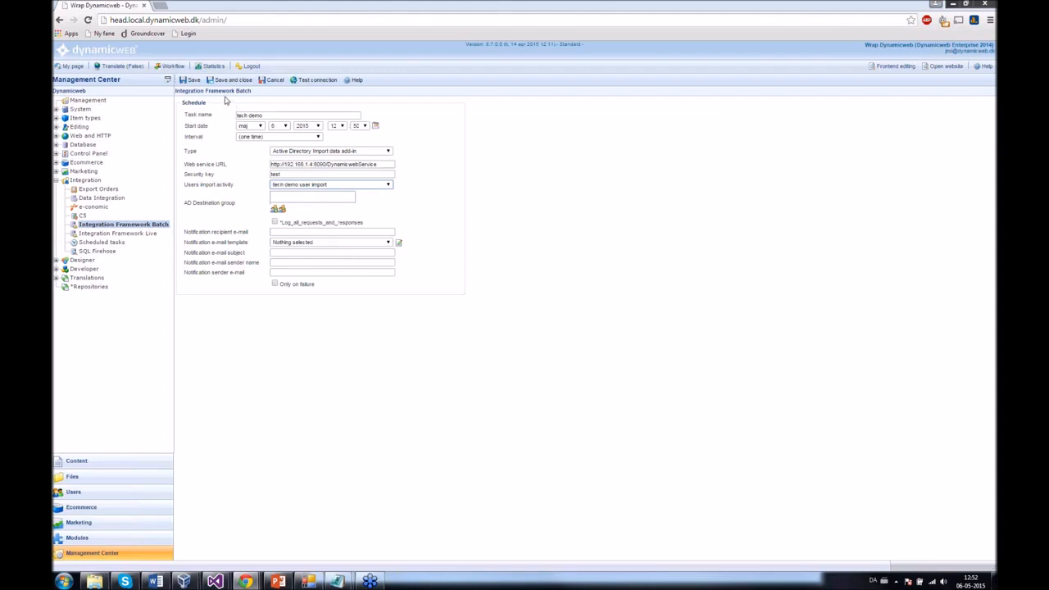
click(221, 82)
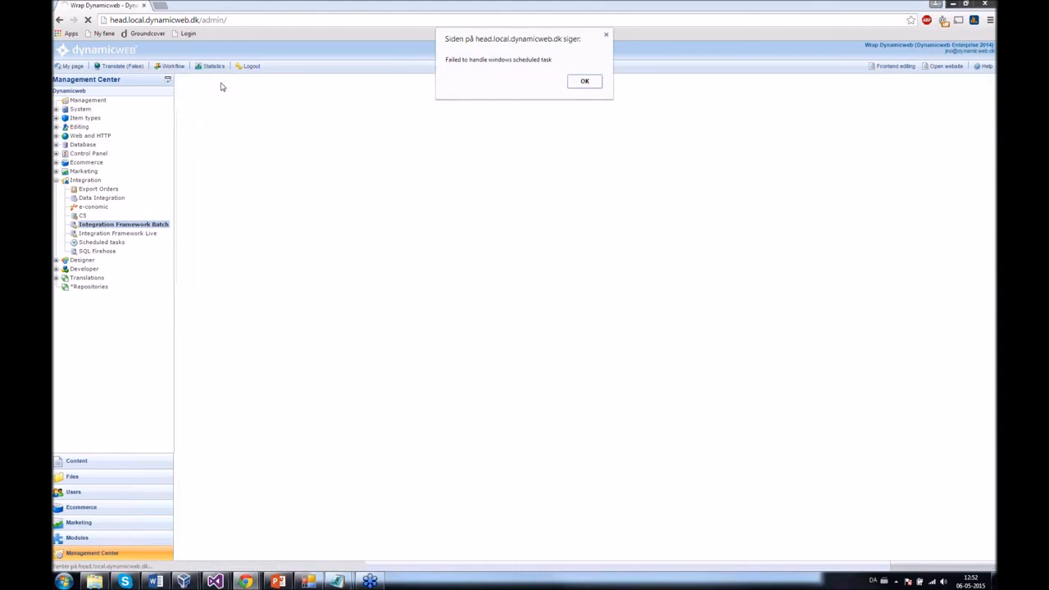
click(590, 84)
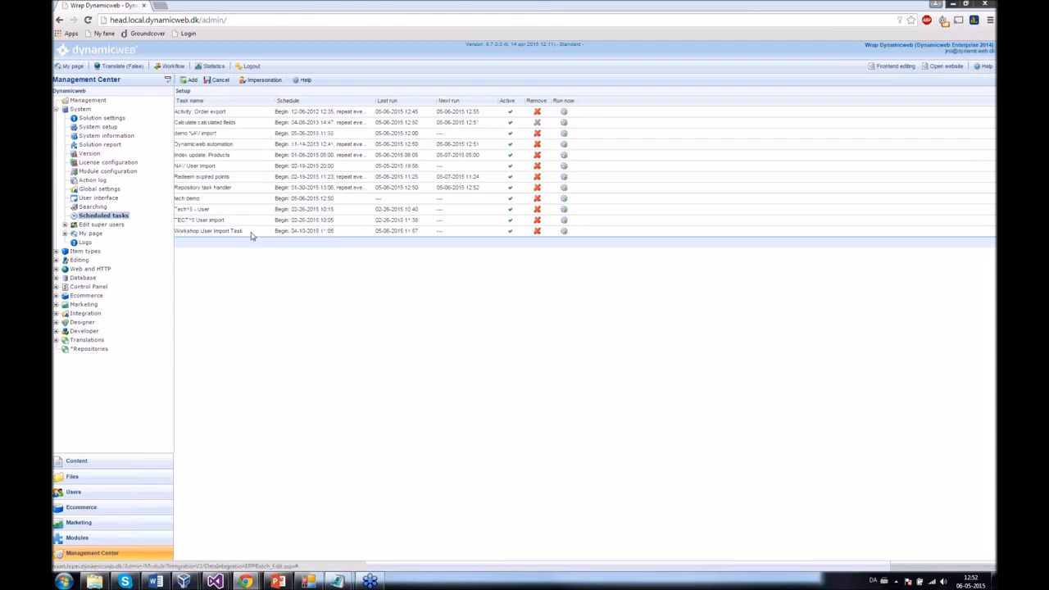
- Run the import task now, confirm, then close the Service Test App
click(565, 233)
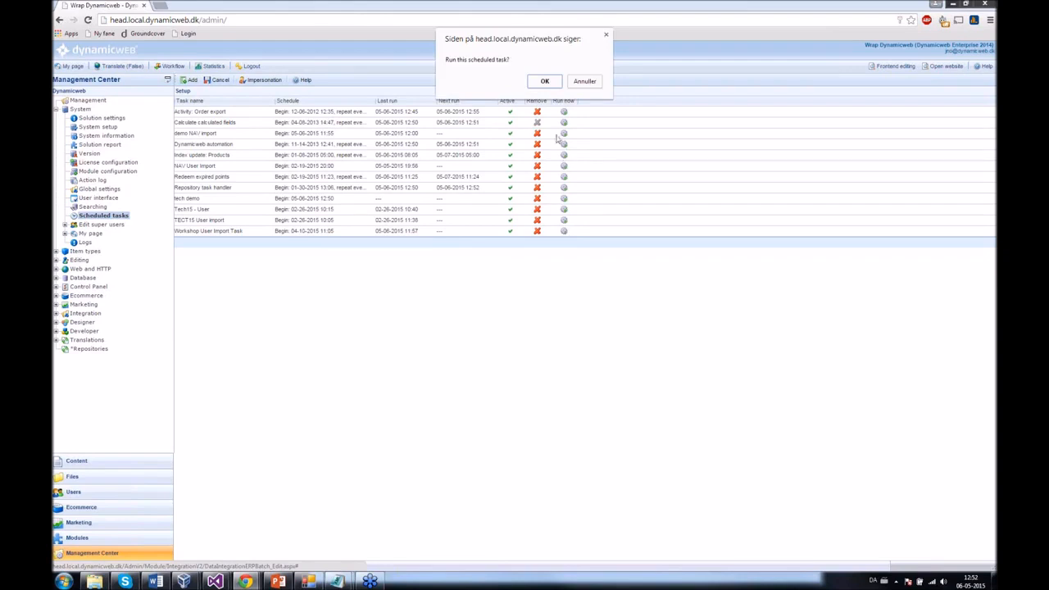
click(551, 86)
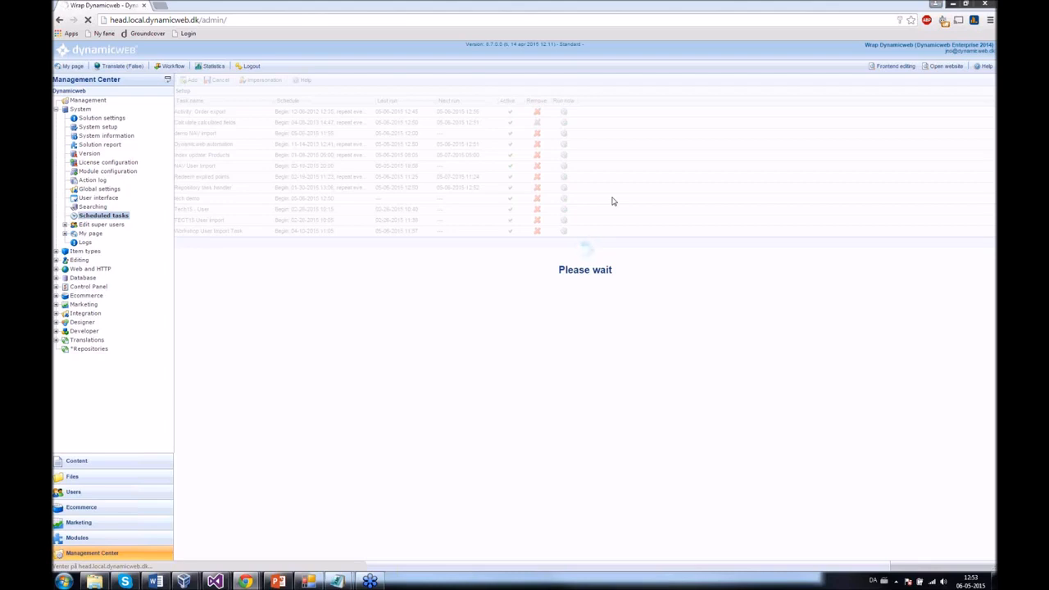
click(308, 581)
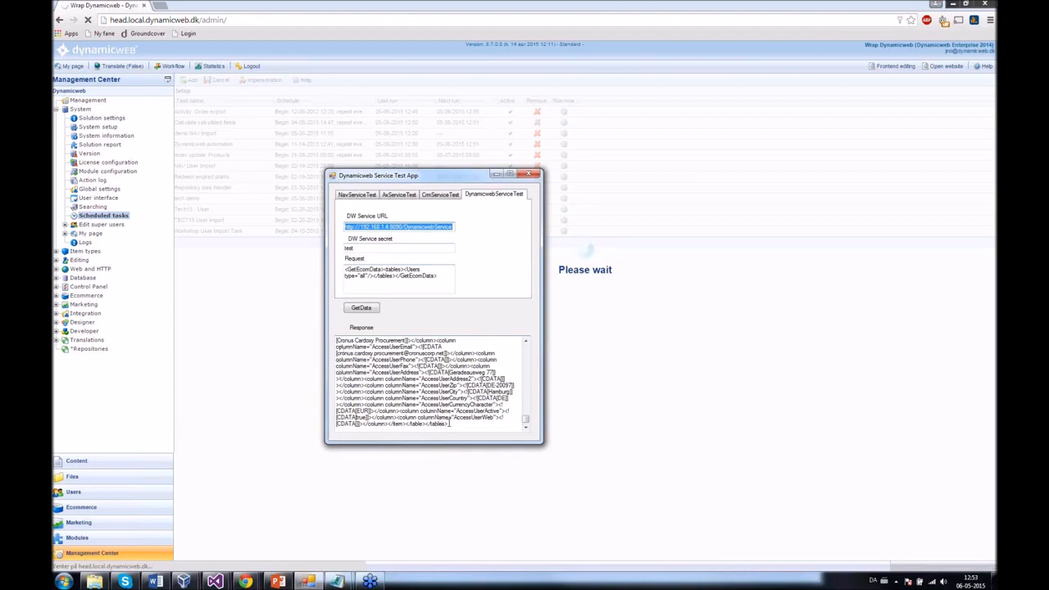
click(529, 176)
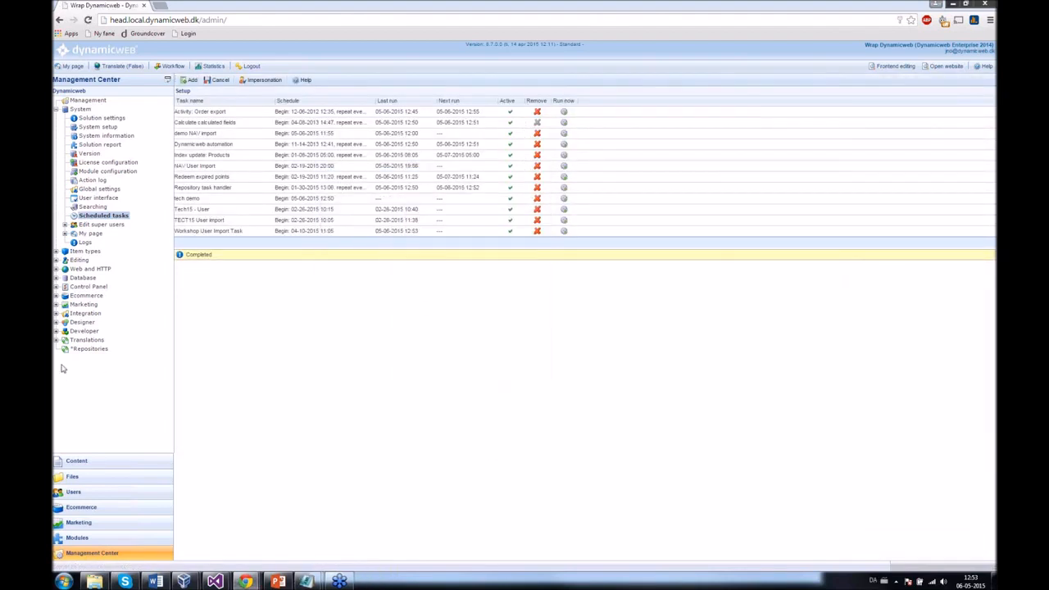
- Open customer 50000's user record from the Users Complete list and select its User name
click(72, 497)
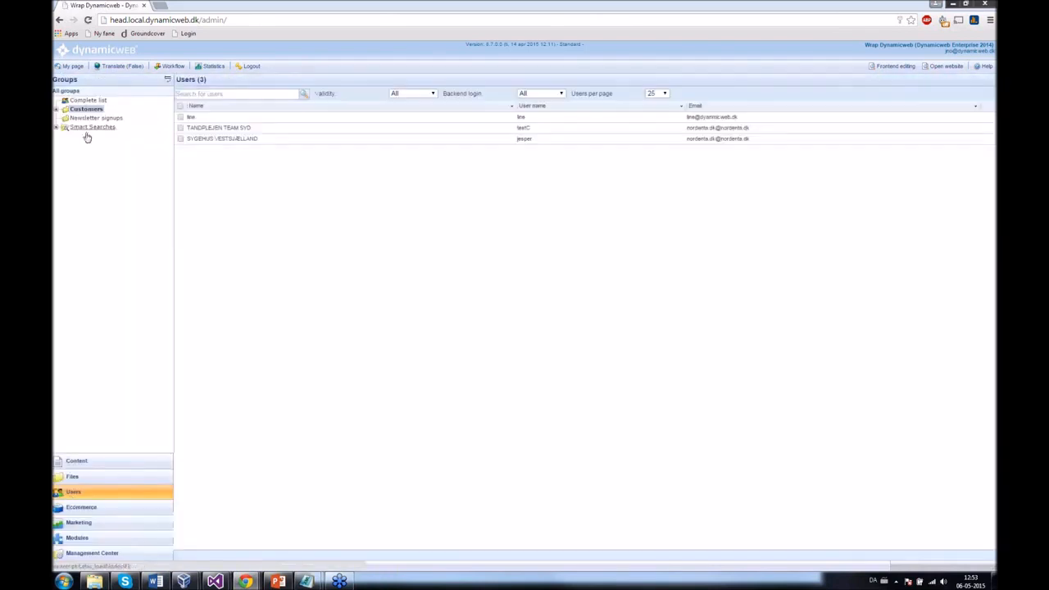
click(85, 100)
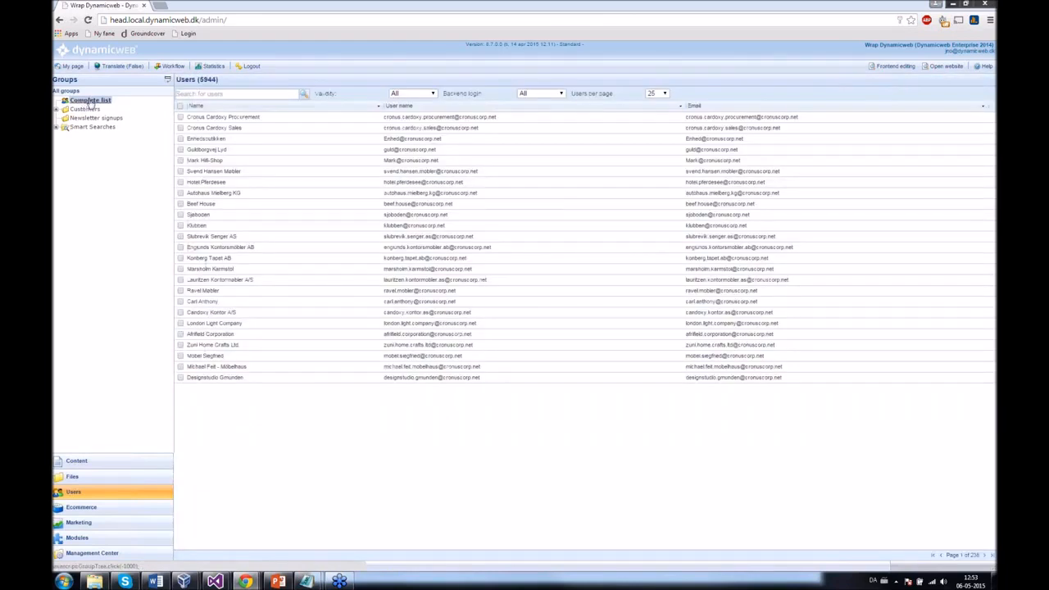
click(207, 172)
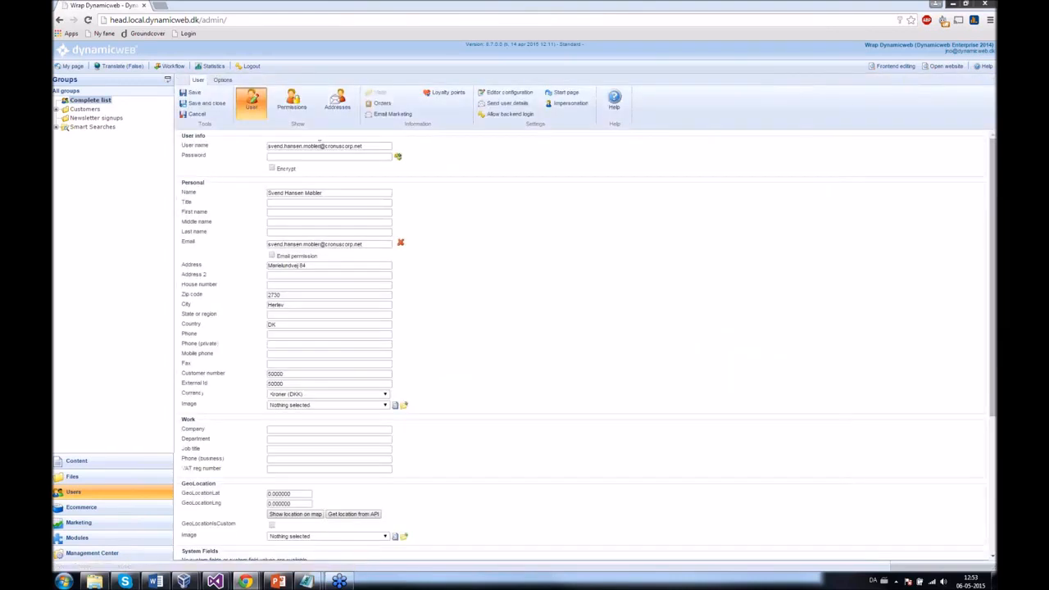
drag(365, 147, 235, 155)
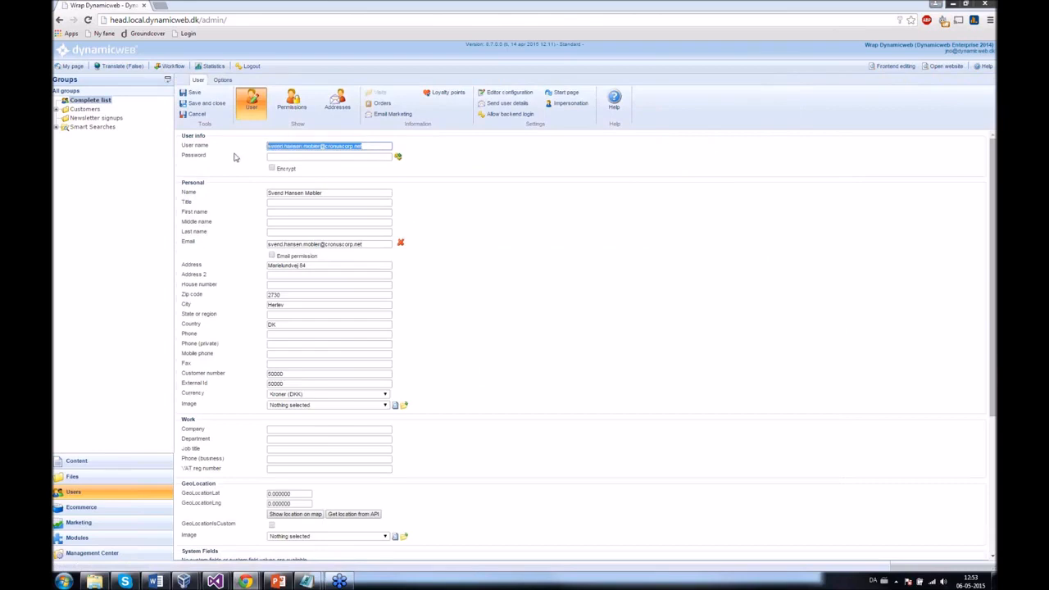
click(183, 582)
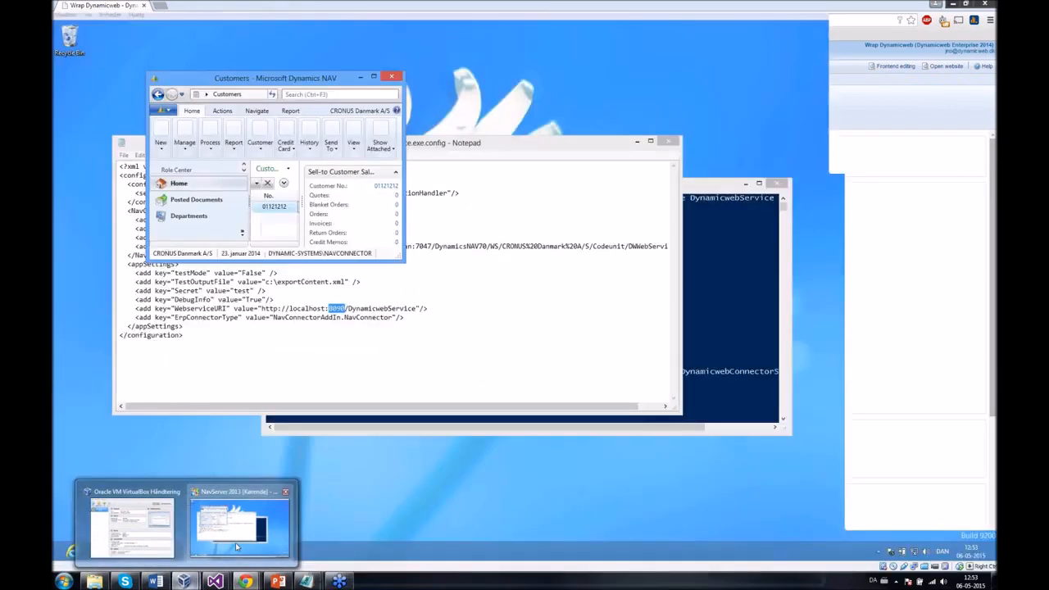
- On the NAV VM, maximize Customers and switch the filter field to Name
click(235, 544)
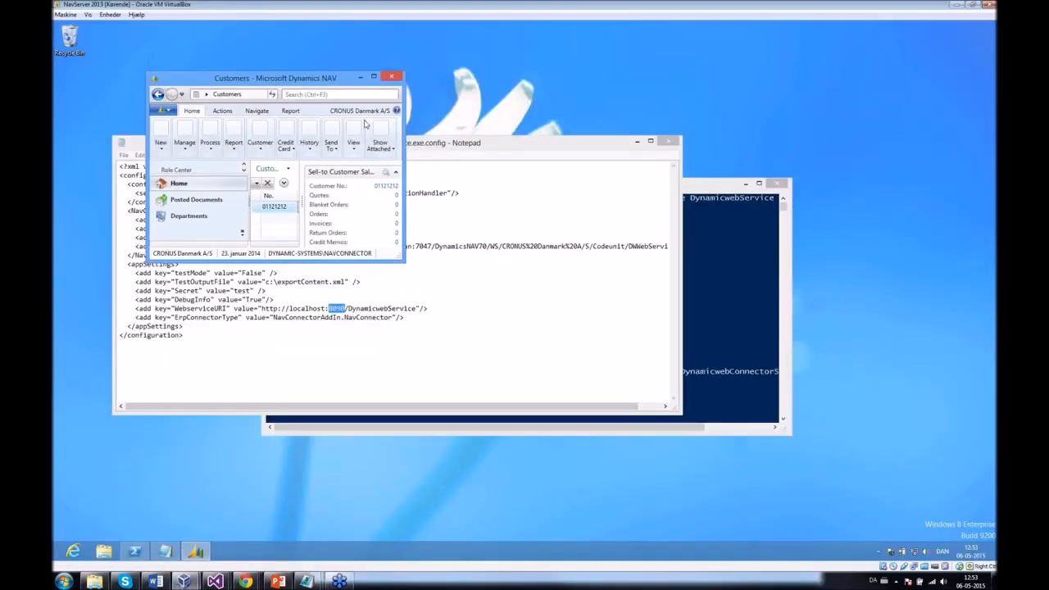
click(374, 76)
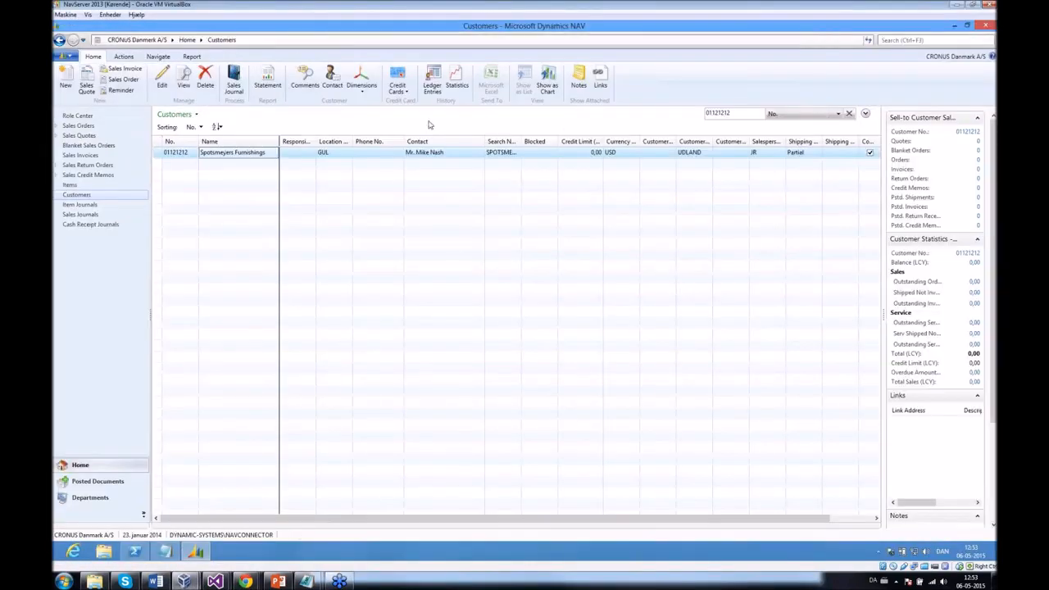
double_click(721, 112)
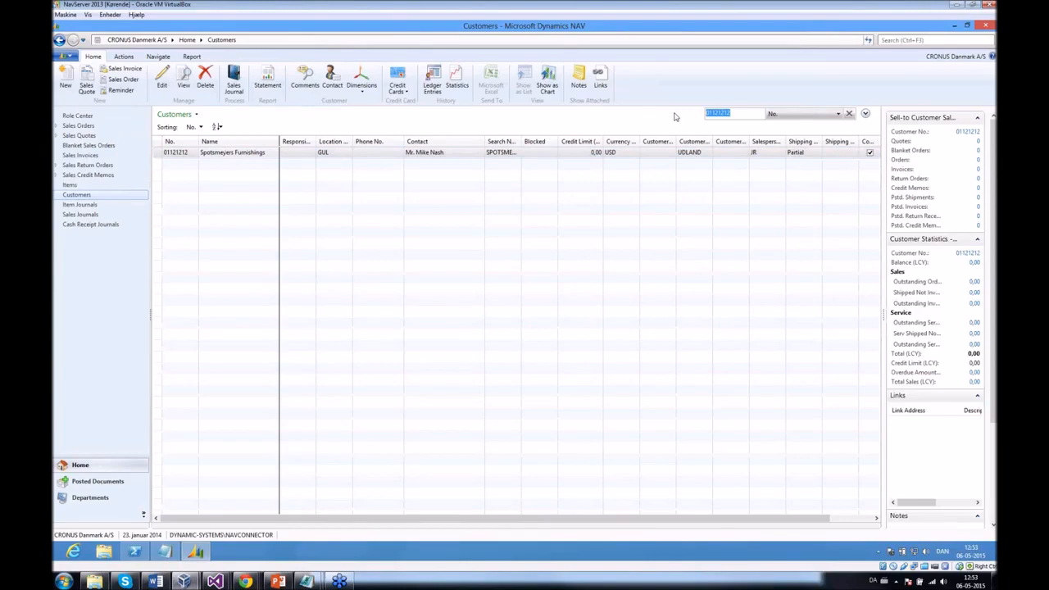
key(ctrl+v)
click(778, 114)
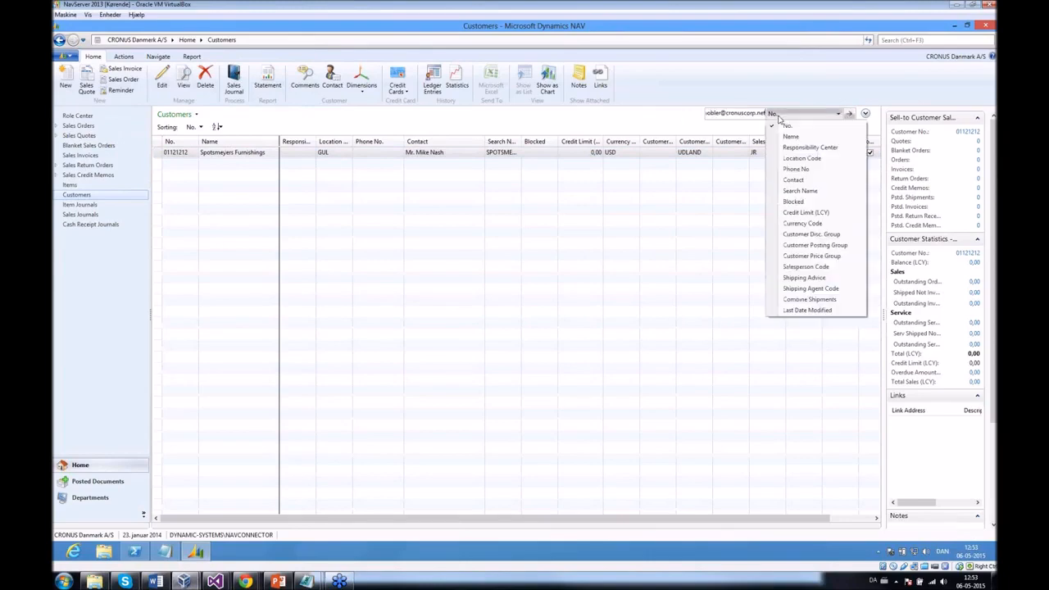
click(790, 136)
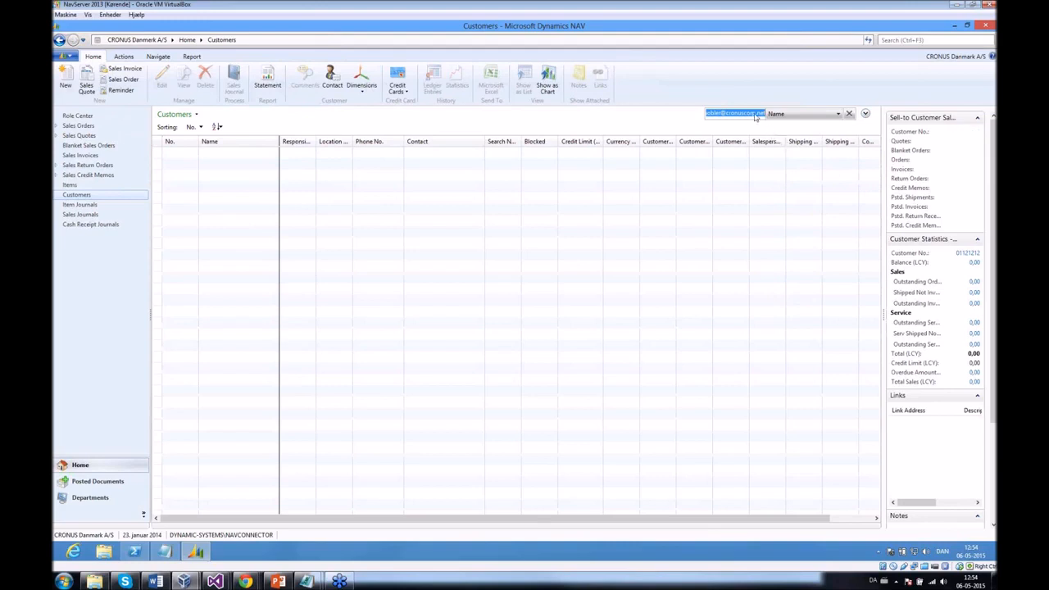
- Filter by the customer's name, then open and close customer 50000's card
click(750, 113)
key(Home)
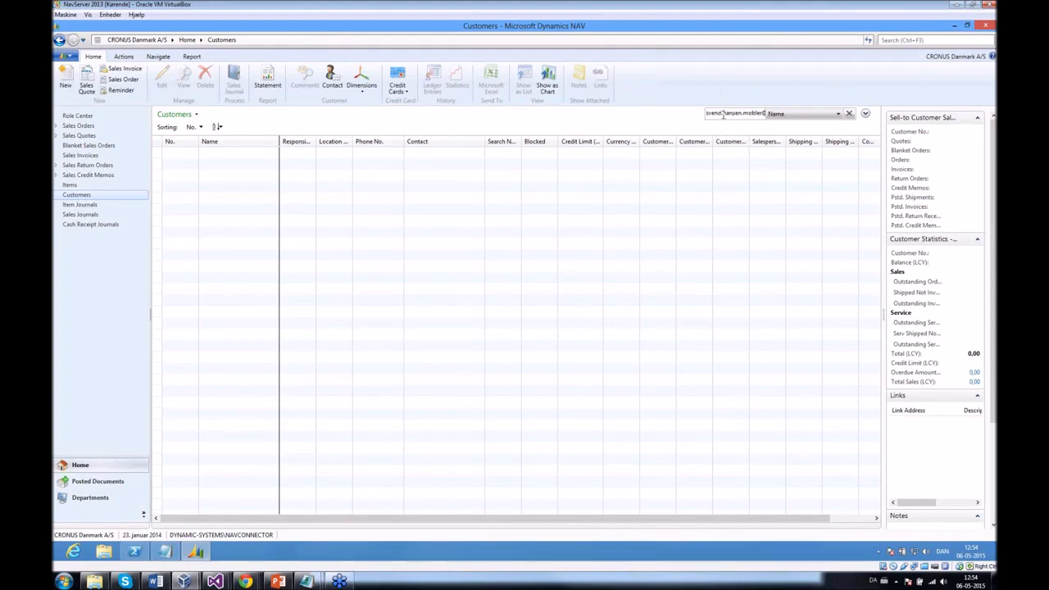
double_click(726, 115)
text(svend)
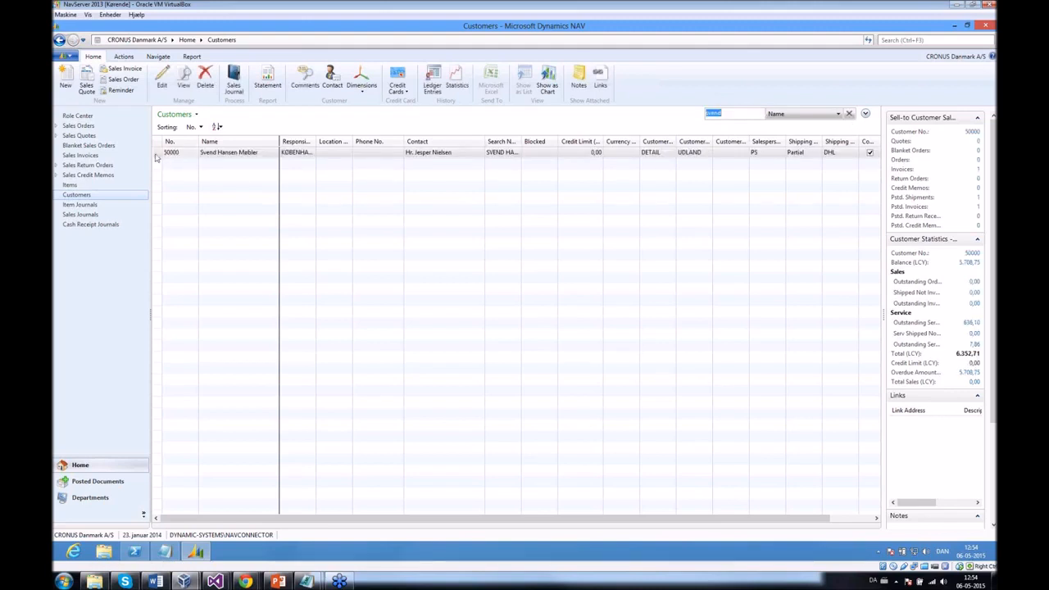
double_click(209, 159)
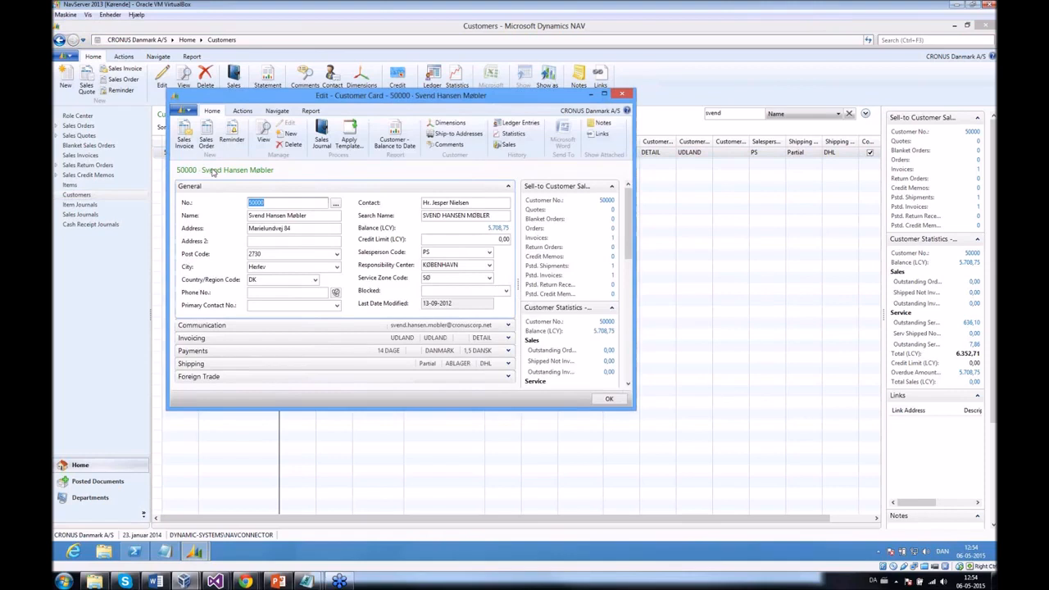
click(627, 97)
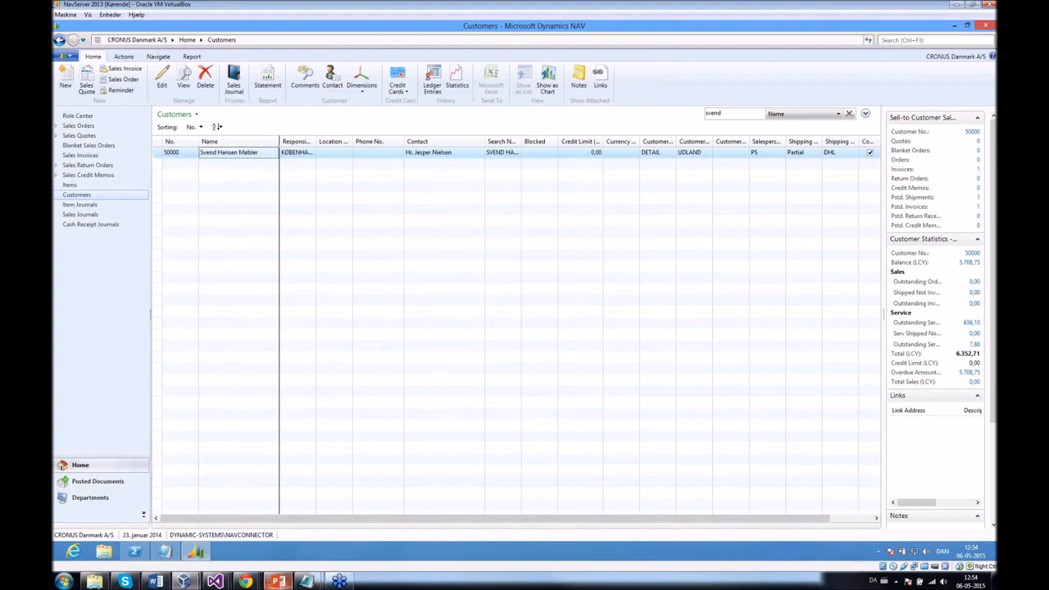
mouse_move(279, 581)
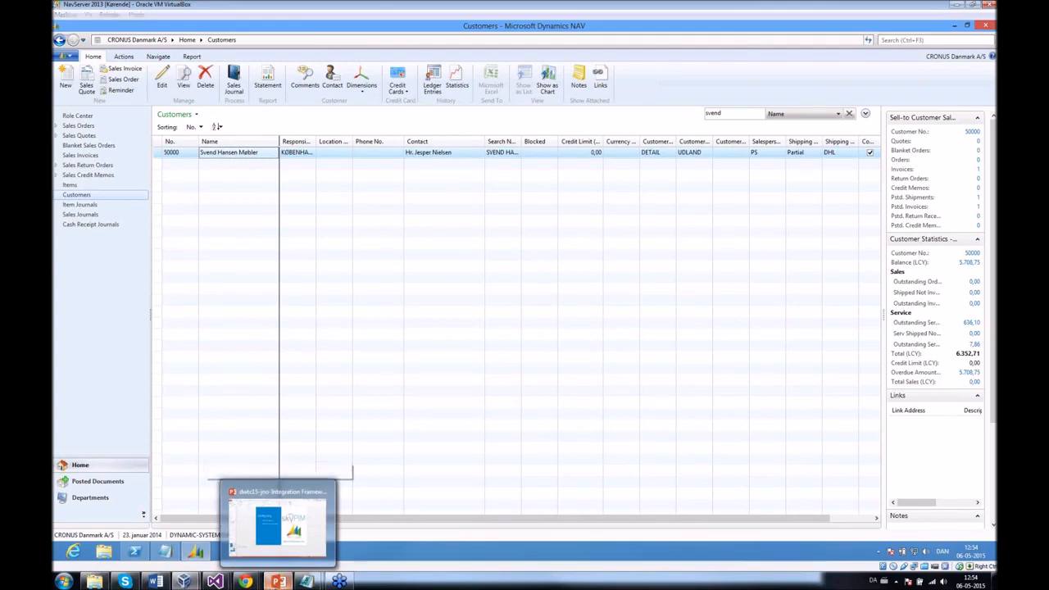
- Switch back to the PowerPoint presentation showing the Configuring slide on skyPIM and Dynamics NAV
click(279, 581)
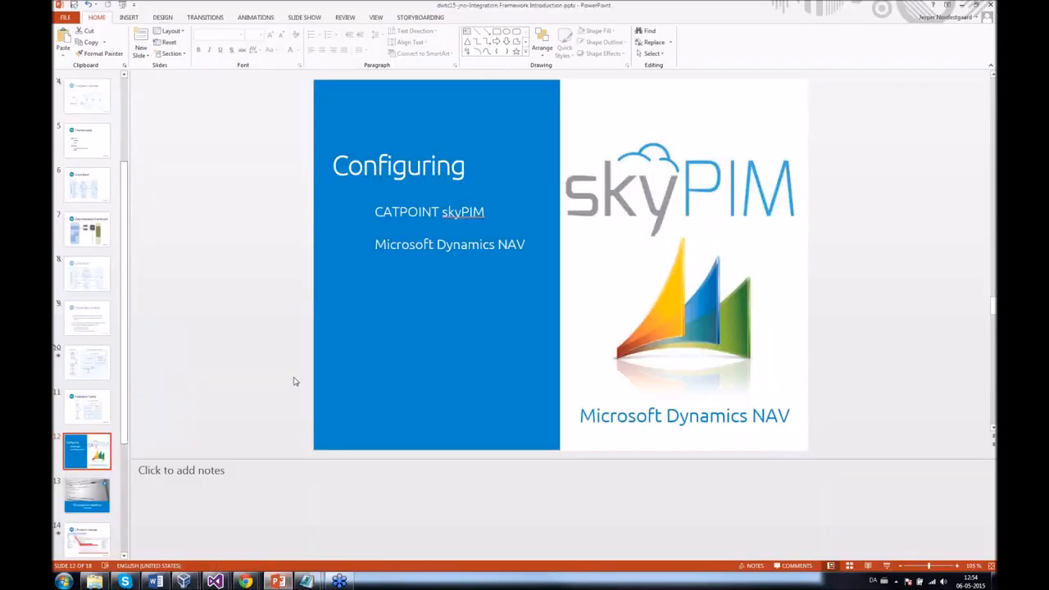